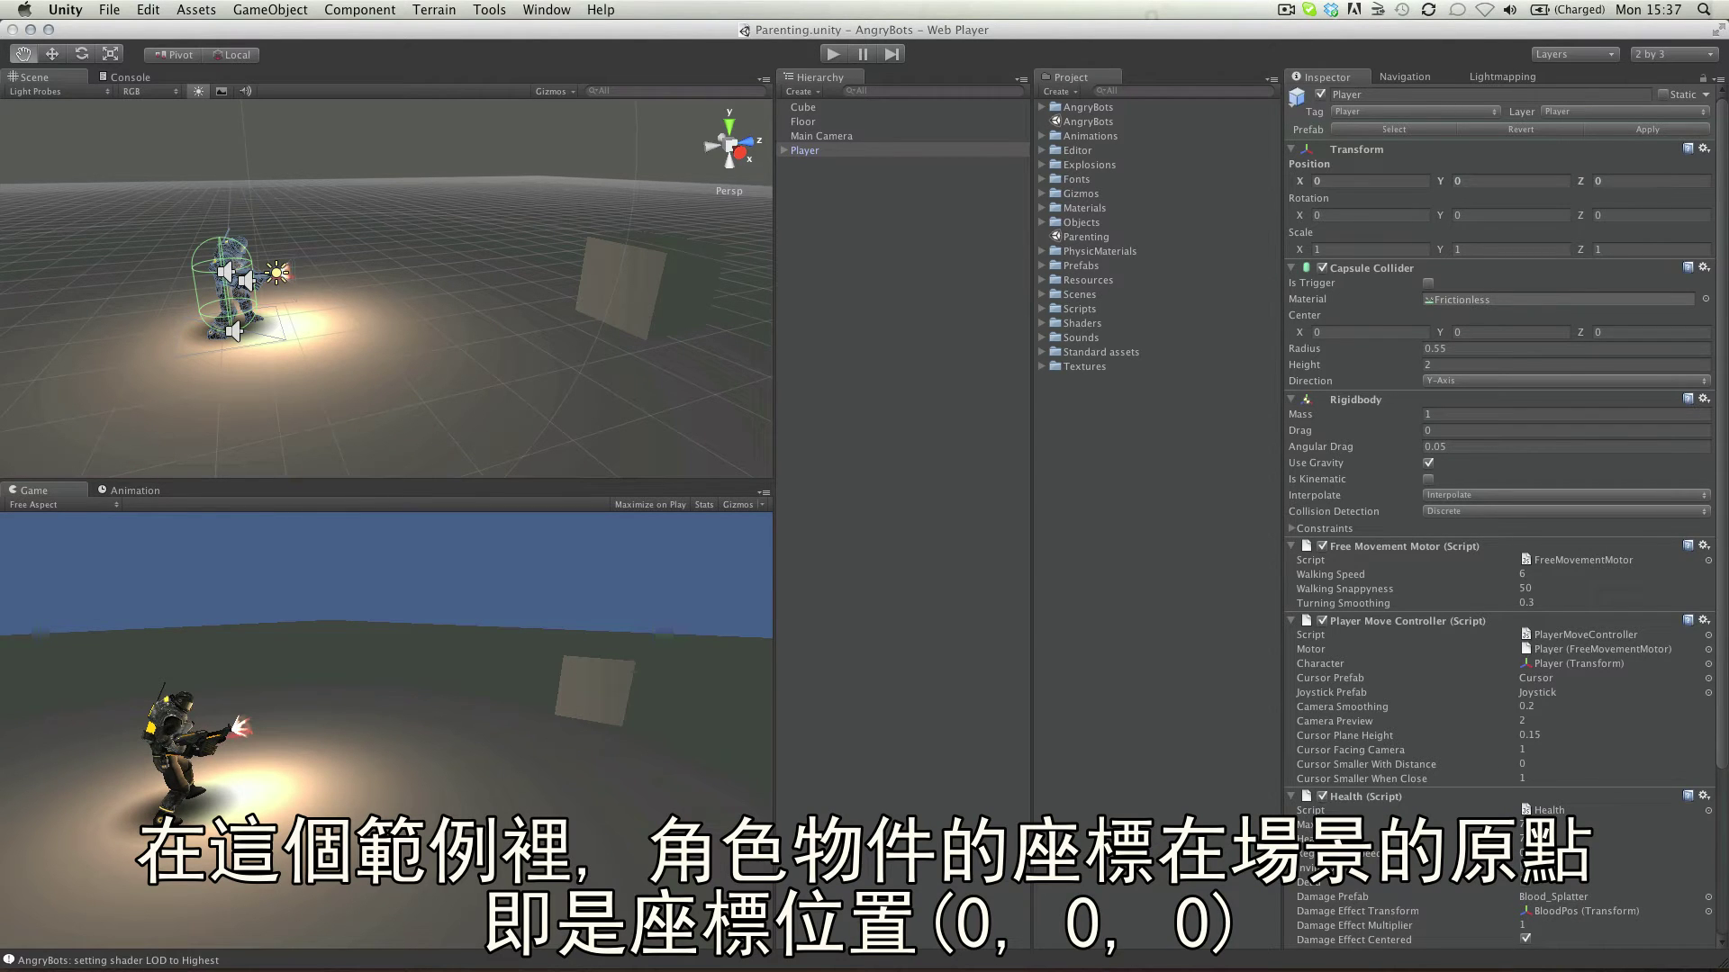
Make Player a child of Cube in the hierarchy and expand Cube's children
{"action": "left_click", "coordinate": [805, 150]}
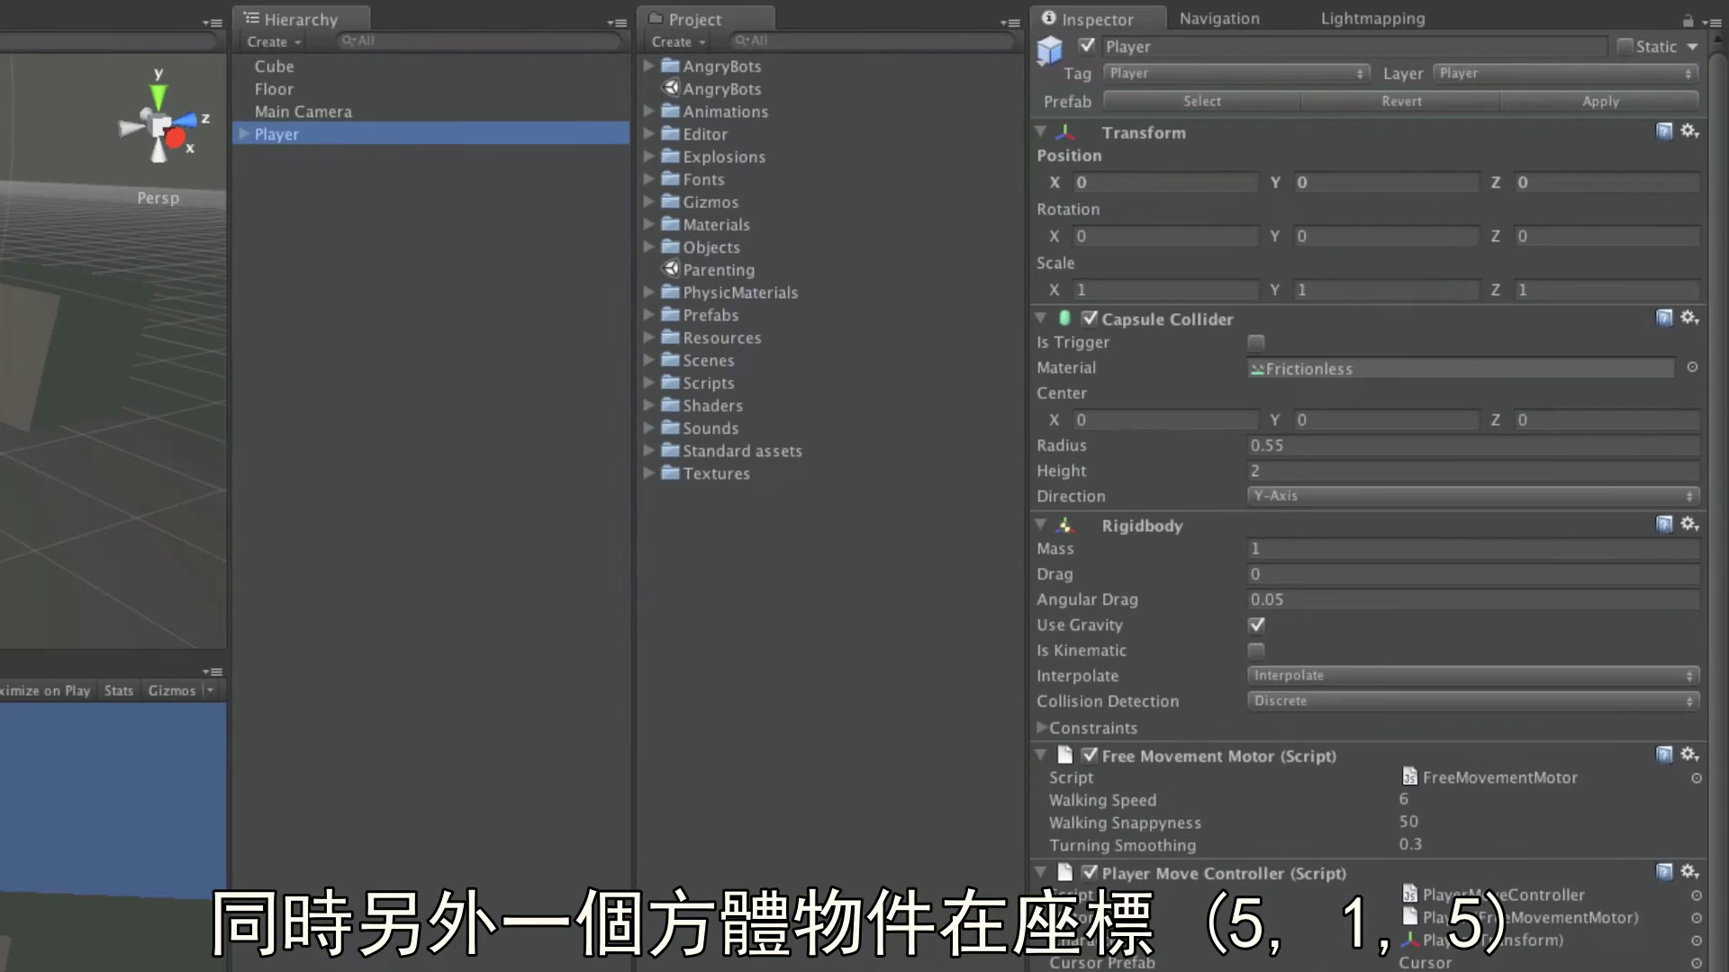
{"action": "left_click", "coordinate": [274, 66]}
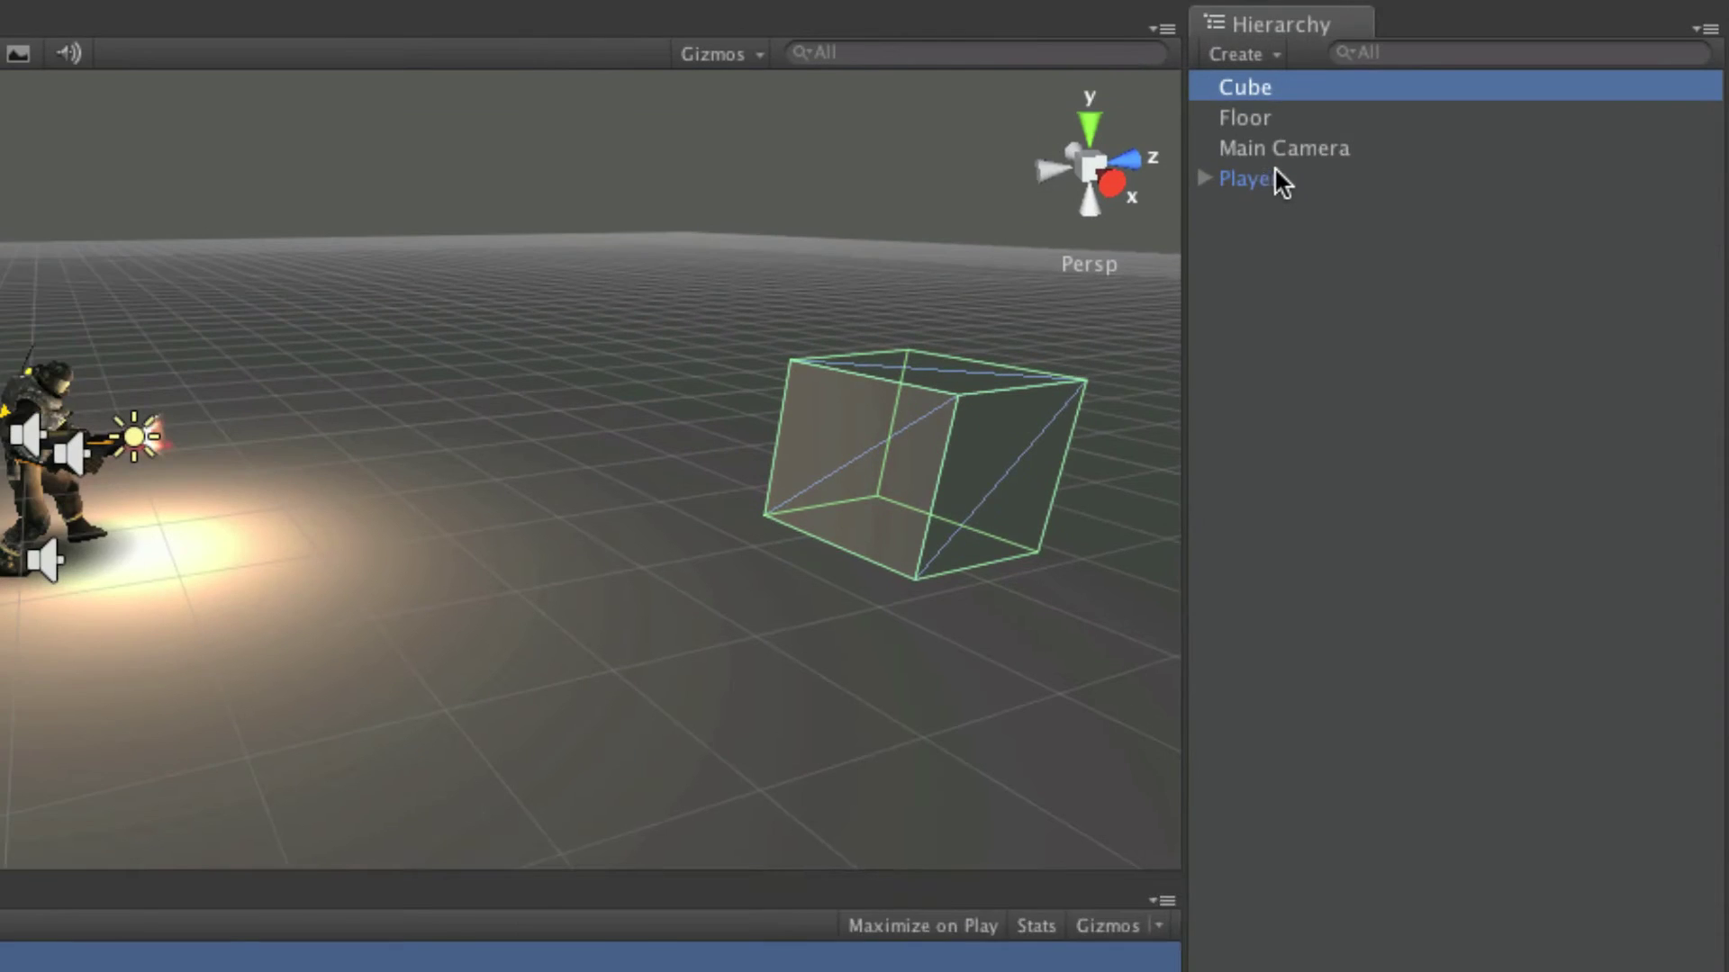
{"action": "left_click_drag", "start_coordinate": [1252, 178], "coordinate": [1300, 85]}
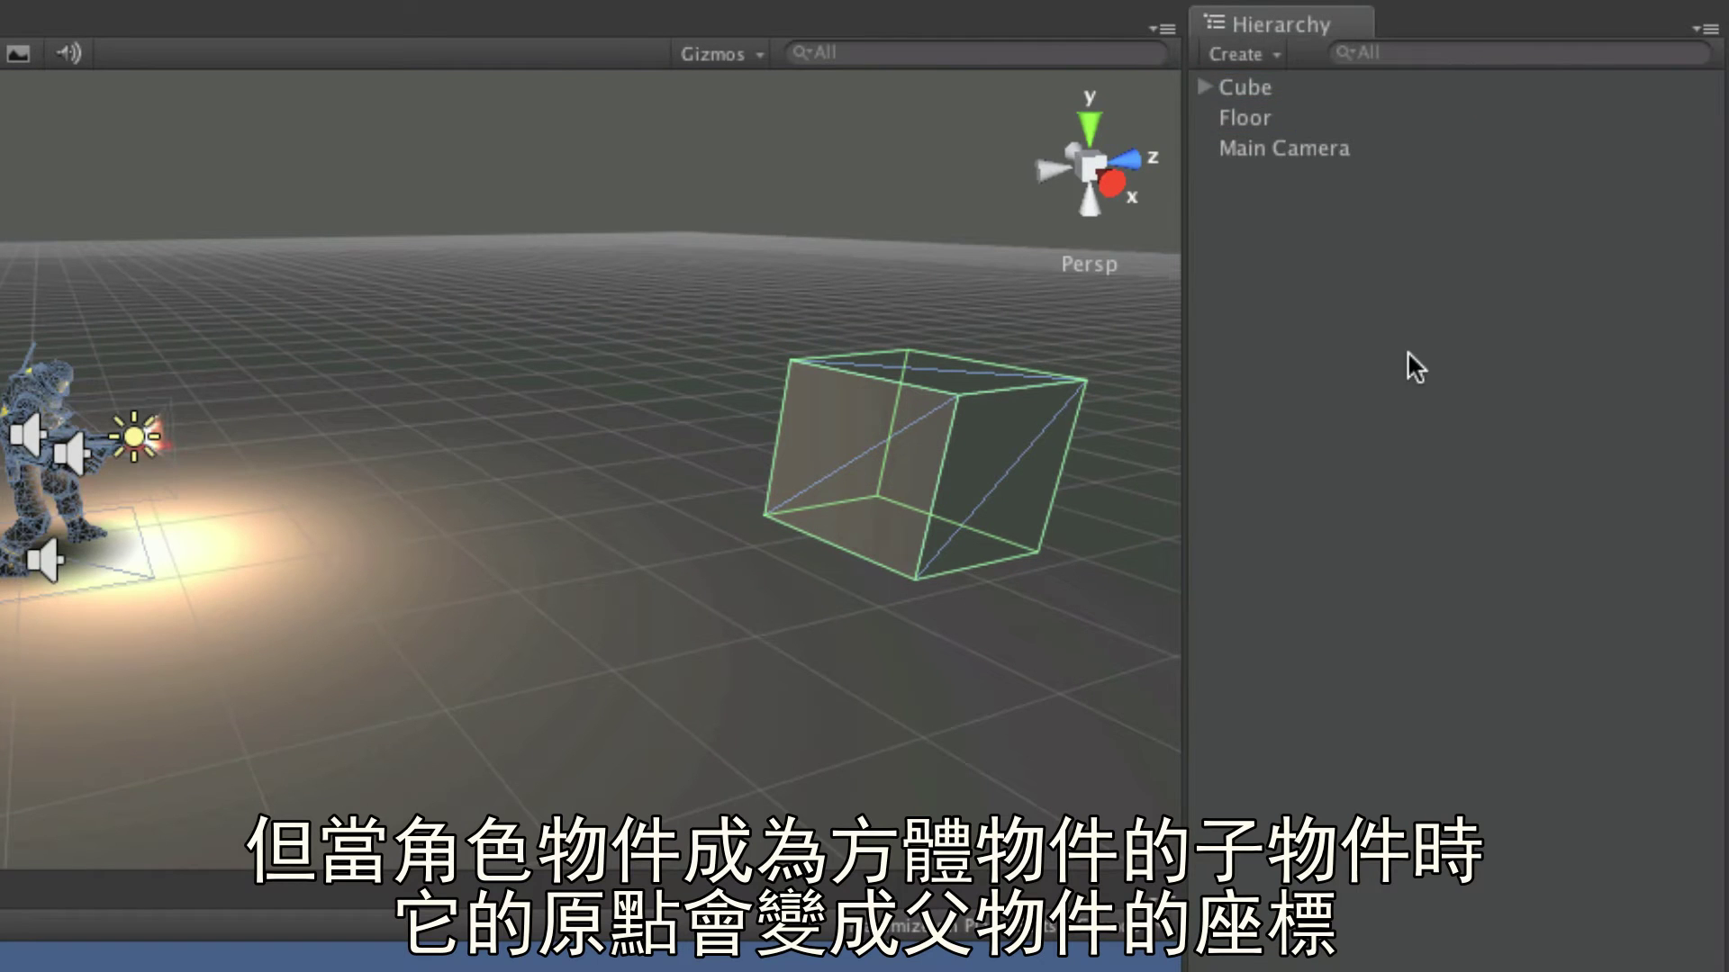
{"action": "left_click", "coordinate": [1202, 86]}
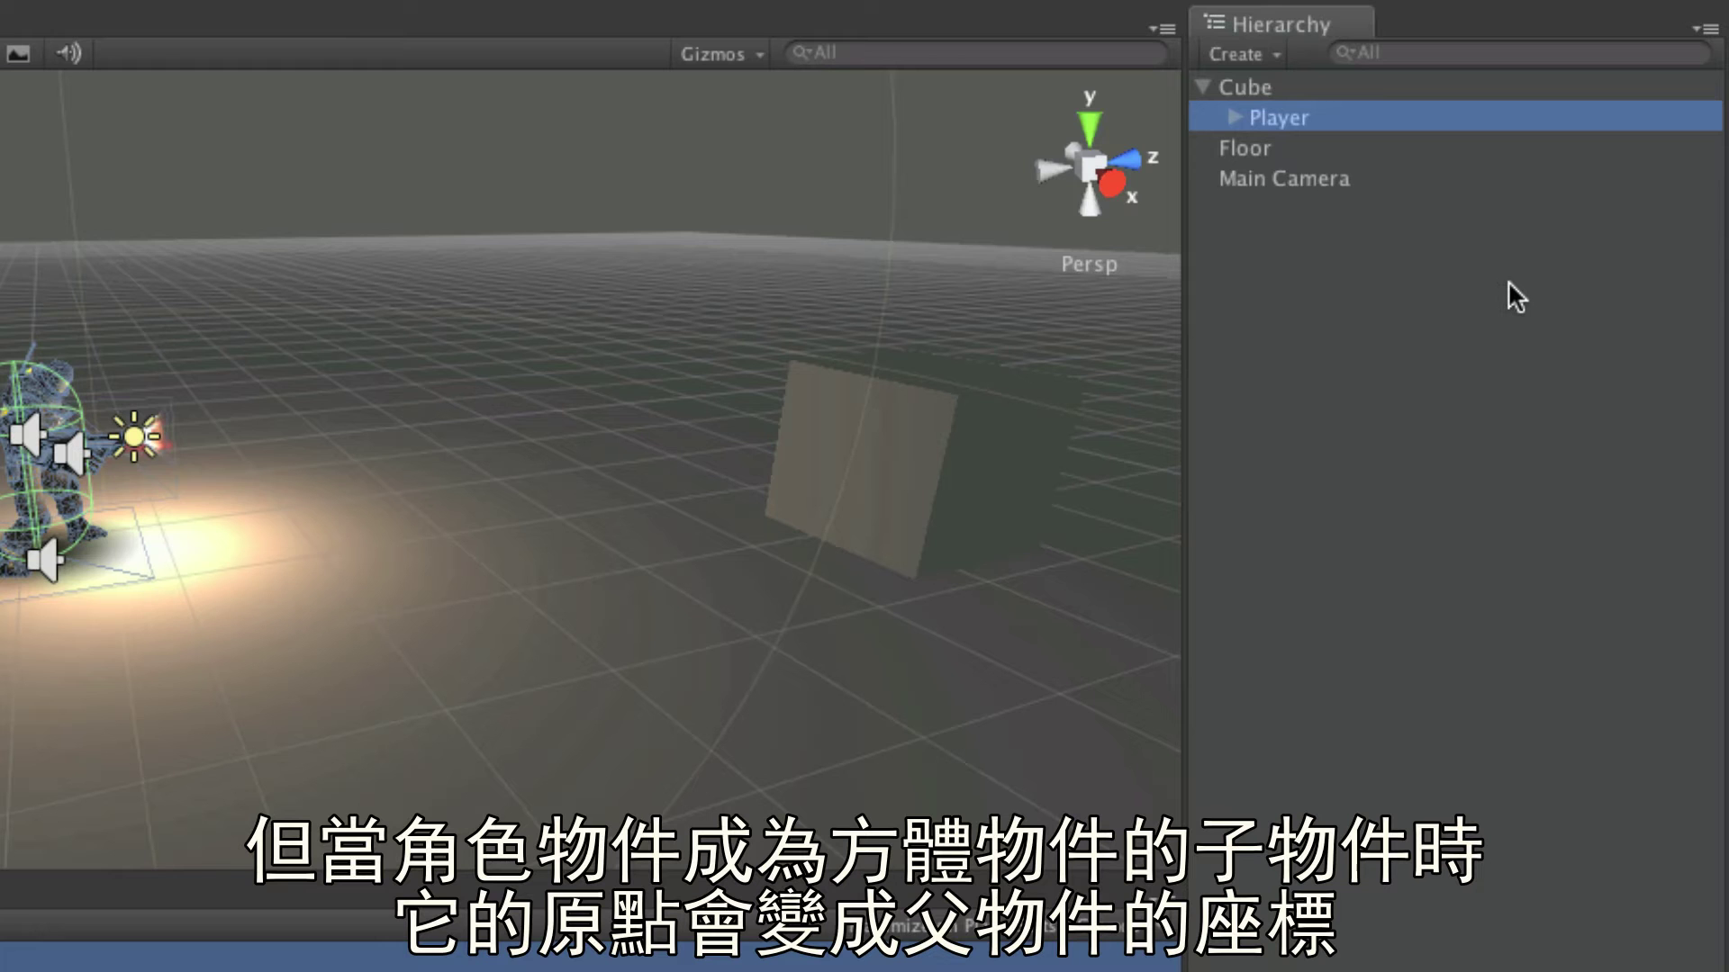
Compare the Transform position of the Cube with that of its child Player
{"action": "left_click", "coordinate": [1340, 81]}
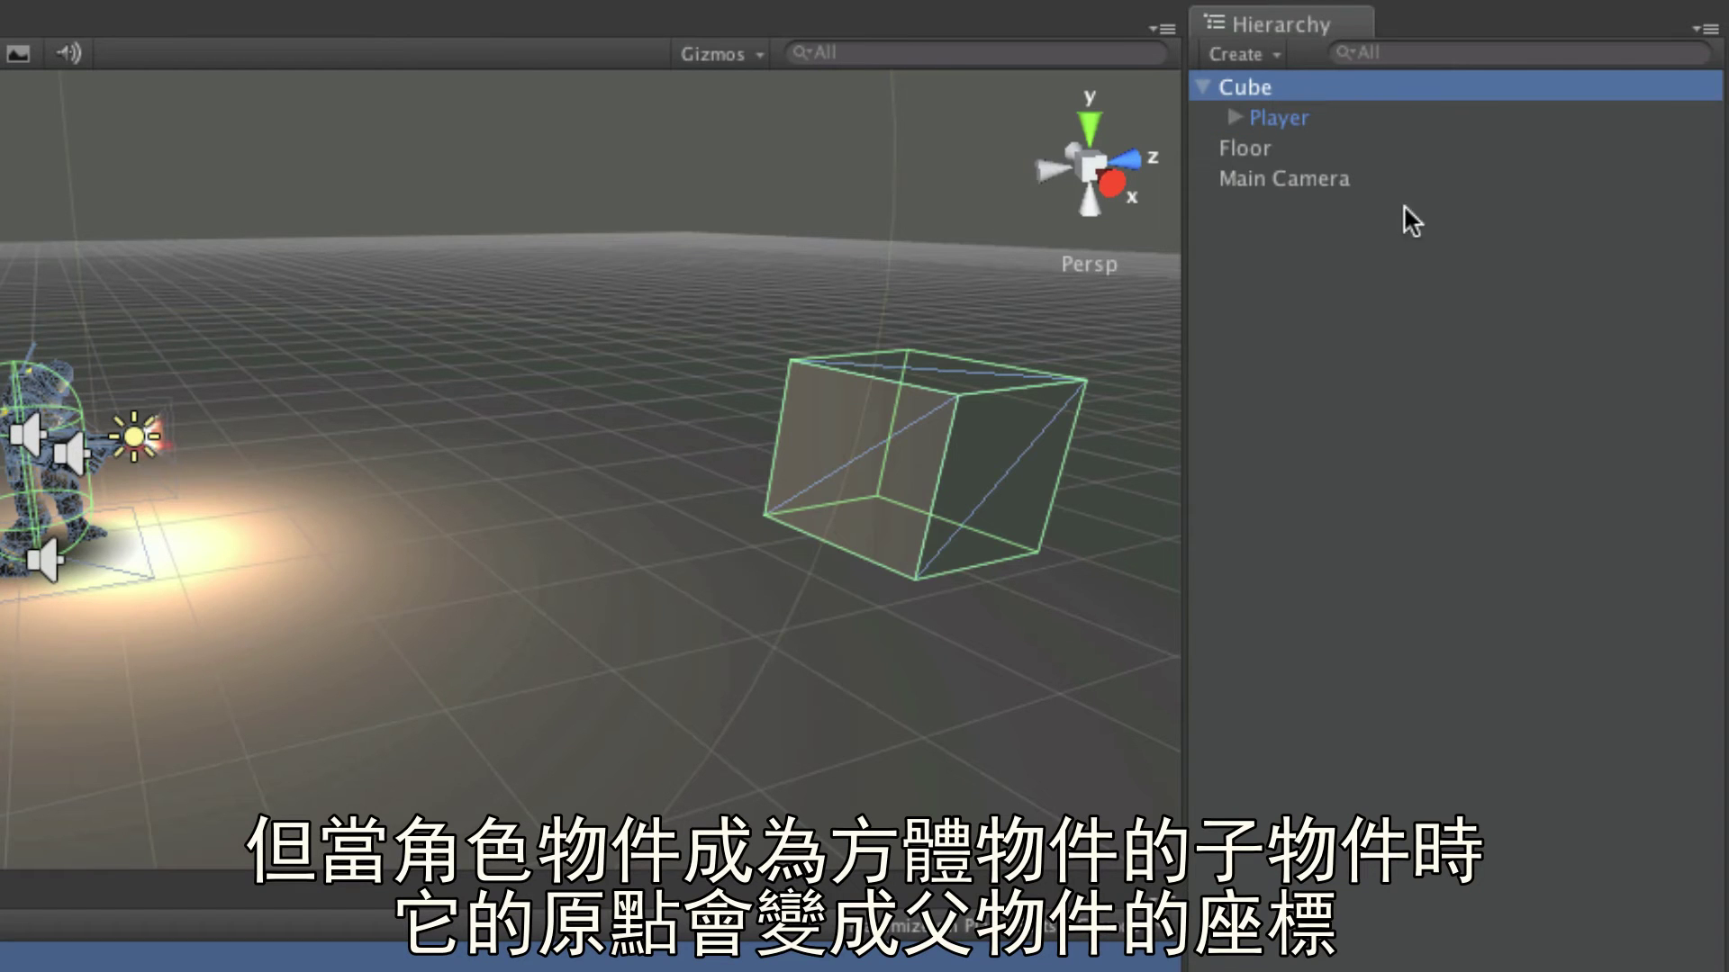
{"action": "left_click", "coordinate": [1405, 117]}
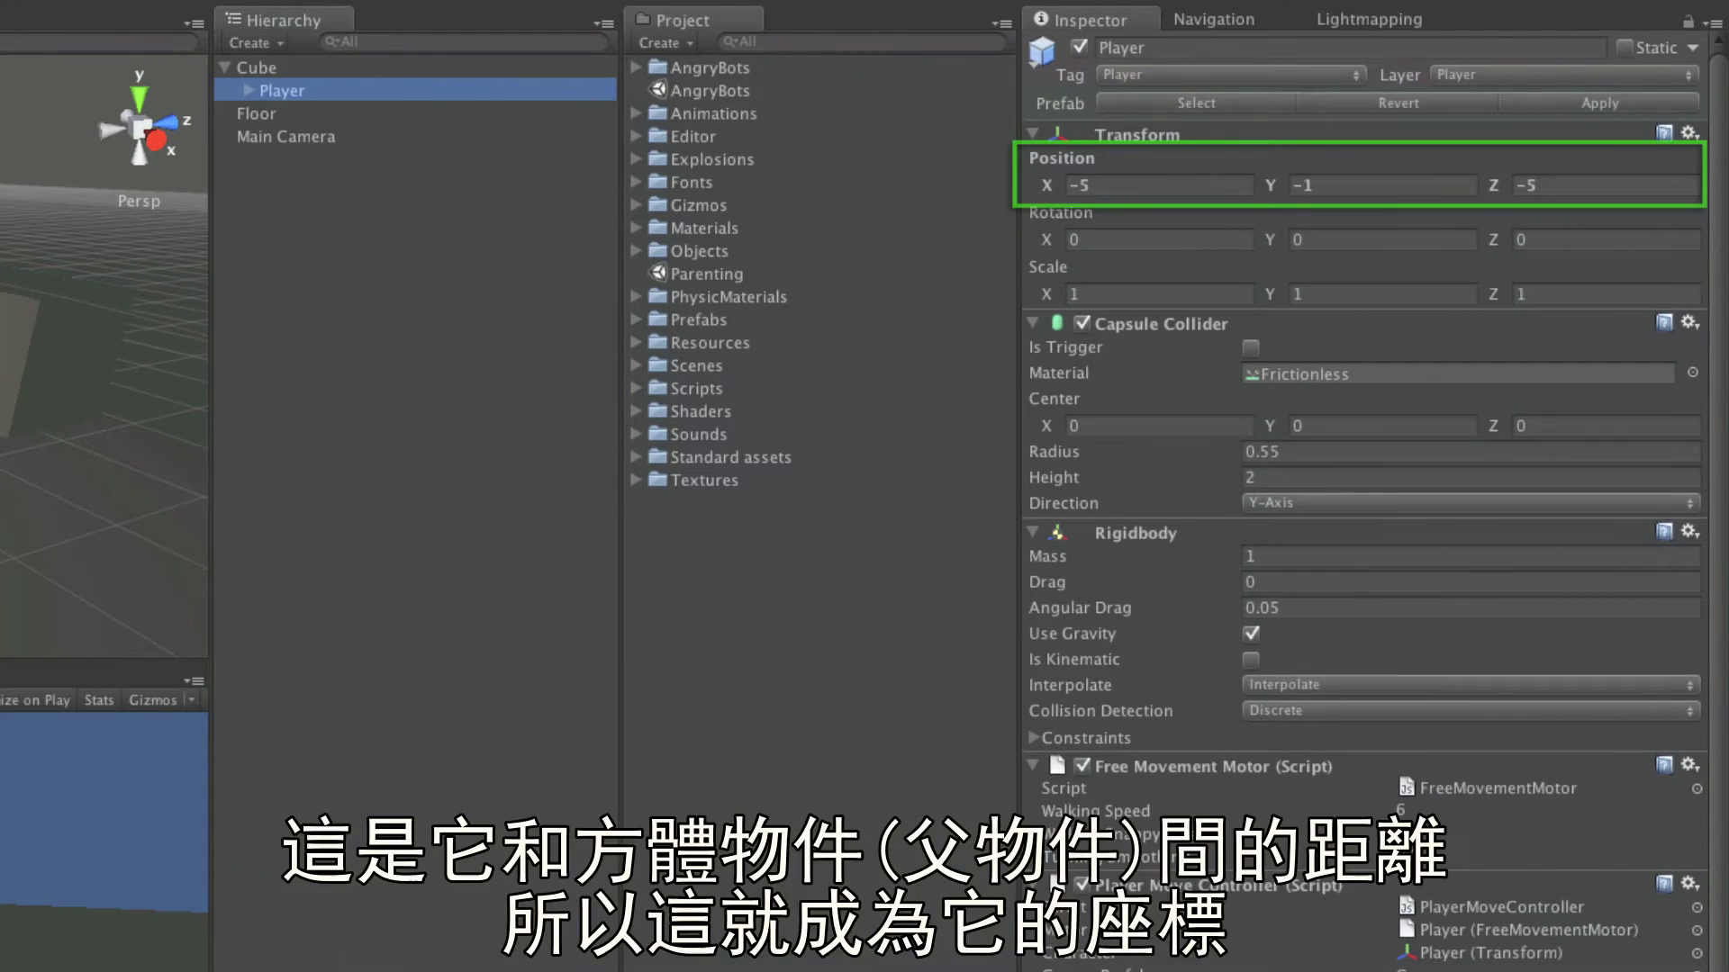
{"action": "left_click", "coordinate": [257, 67]}
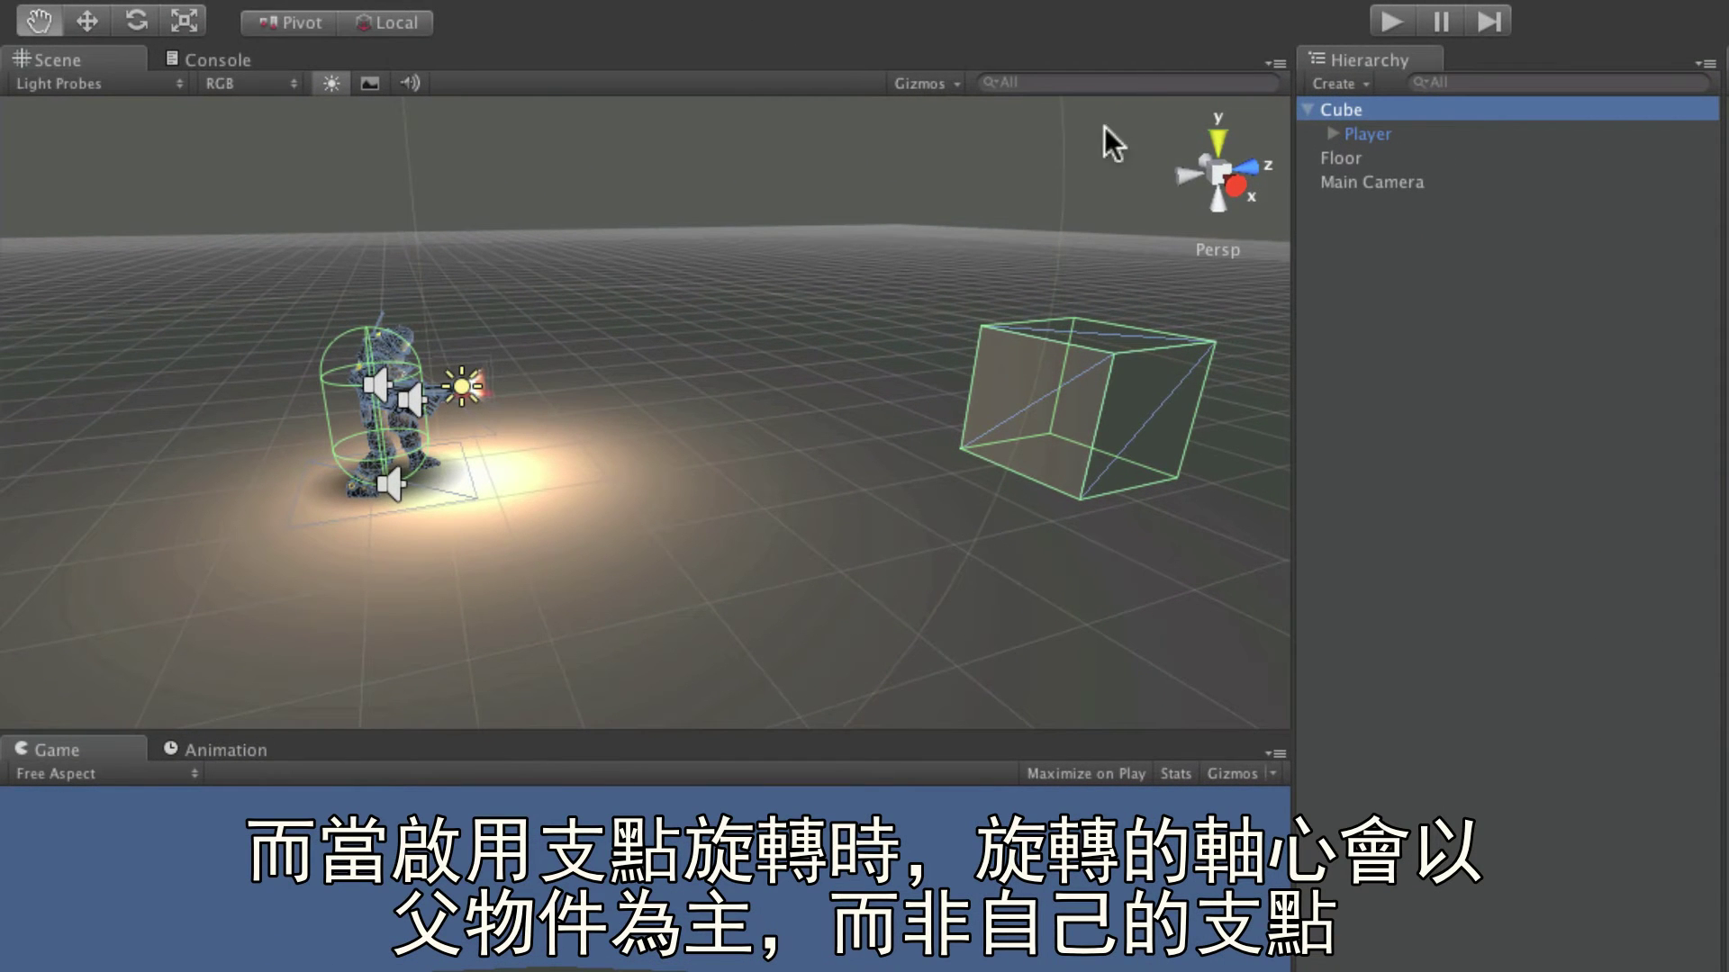
Rotate the Cube in the scene together with its child Player
{"action": "left_click", "coordinate": [324, 25]}
{"action": "left_click", "coordinate": [136, 22]}
{"action": "mouse_move", "coordinate": [1058, 428]}
{"action": "left_mouse_down"}
{"action": "mouse_move", "coordinate": [1380, 444]}
{"action": "mouse_move", "coordinate": [831, 427]}
{"action": "mouse_move", "coordinate": [1196, 456]}
{"action": "mouse_move", "coordinate": [976, 444]}
{"action": "mouse_move", "coordinate": [1072, 441]}
{"action": "left_mouse_up"}
Unparent Player from the Cube and rotate Player on its own in the scene
{"action": "left_click_drag", "start_coordinate": [1404, 134], "coordinate": [1403, 252]}
{"action": "left_click", "coordinate": [1323, 185]}
{"action": "left_click_drag", "start_coordinate": [236, 487], "coordinate": [486, 432]}
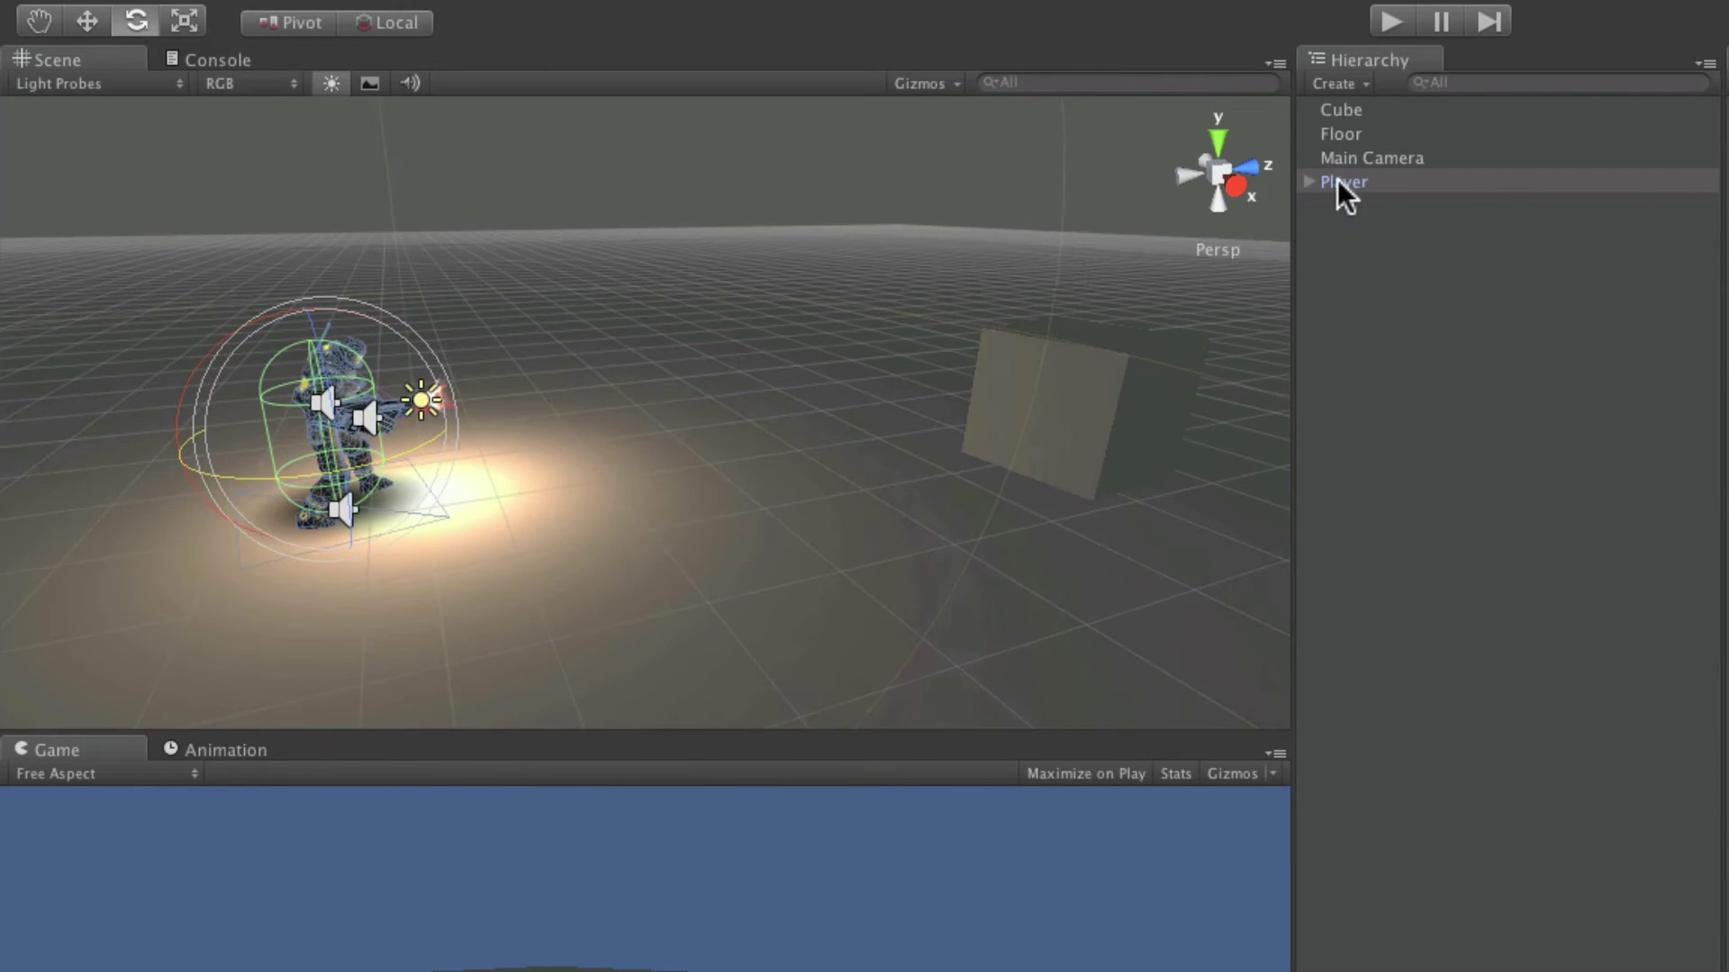
Parent Player to the Cube again and rotate the Cube so both objects turn about its pivot
{"action": "left_click_drag", "start_coordinate": [1340, 182], "coordinate": [1351, 110]}
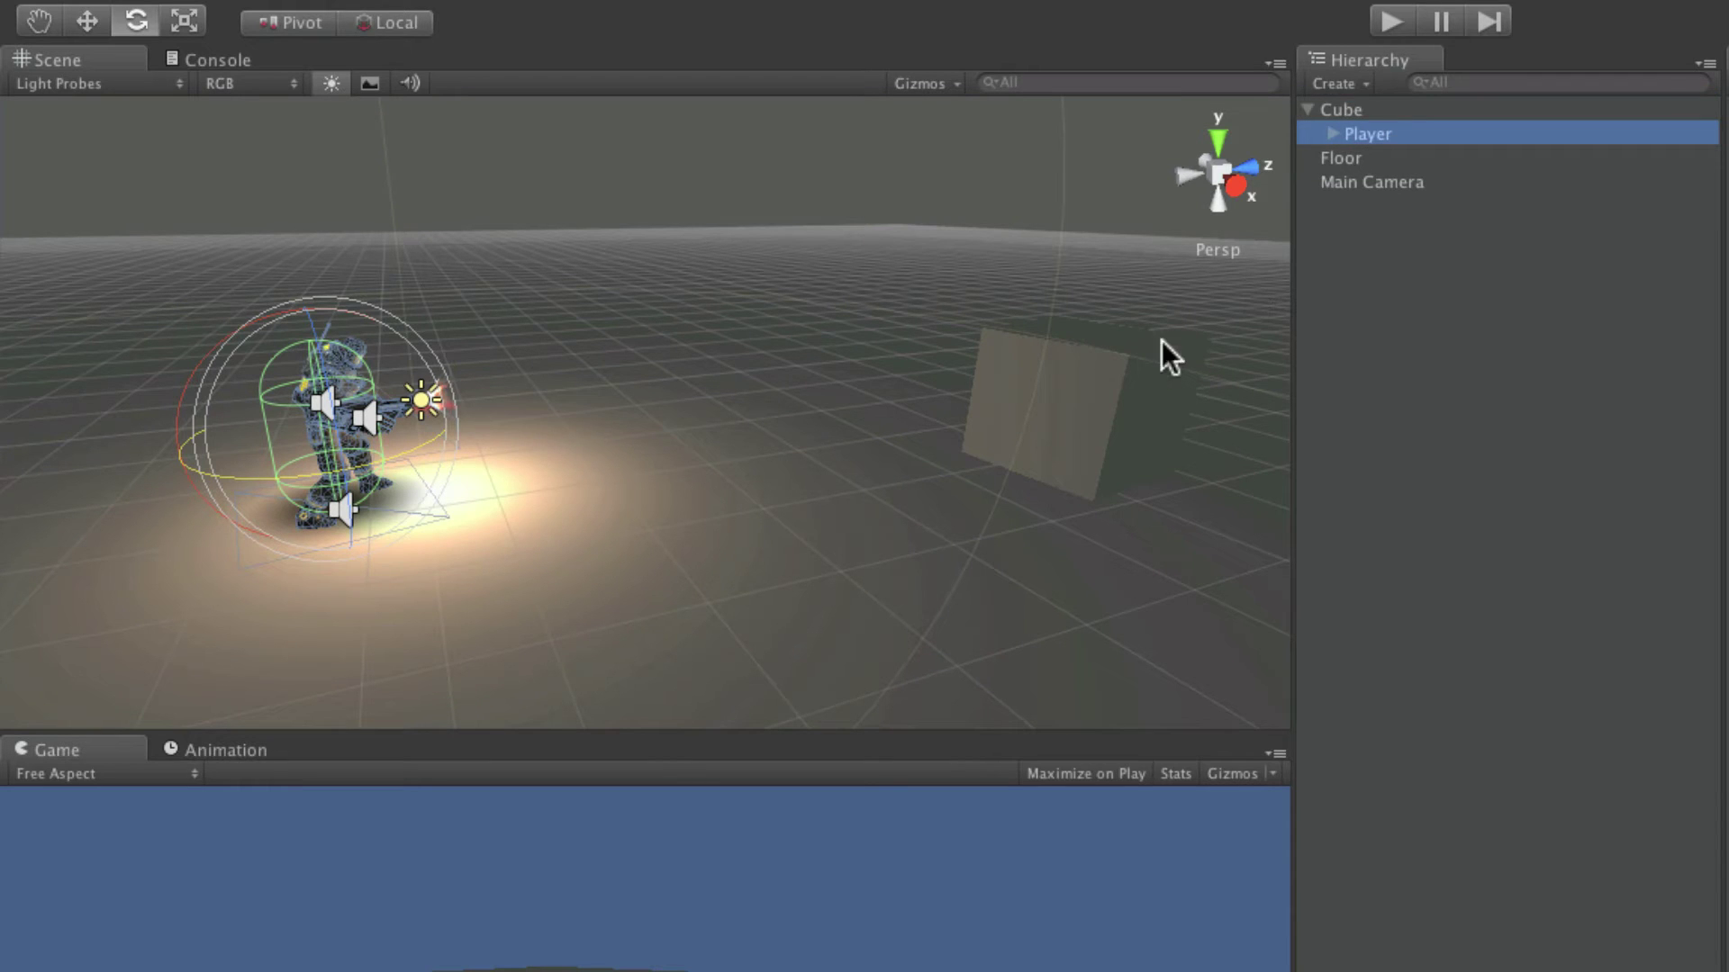
{"action": "left_click", "coordinate": [1345, 109]}
{"action": "left_click_drag", "start_coordinate": [1040, 430], "coordinate": [1171, 388]}
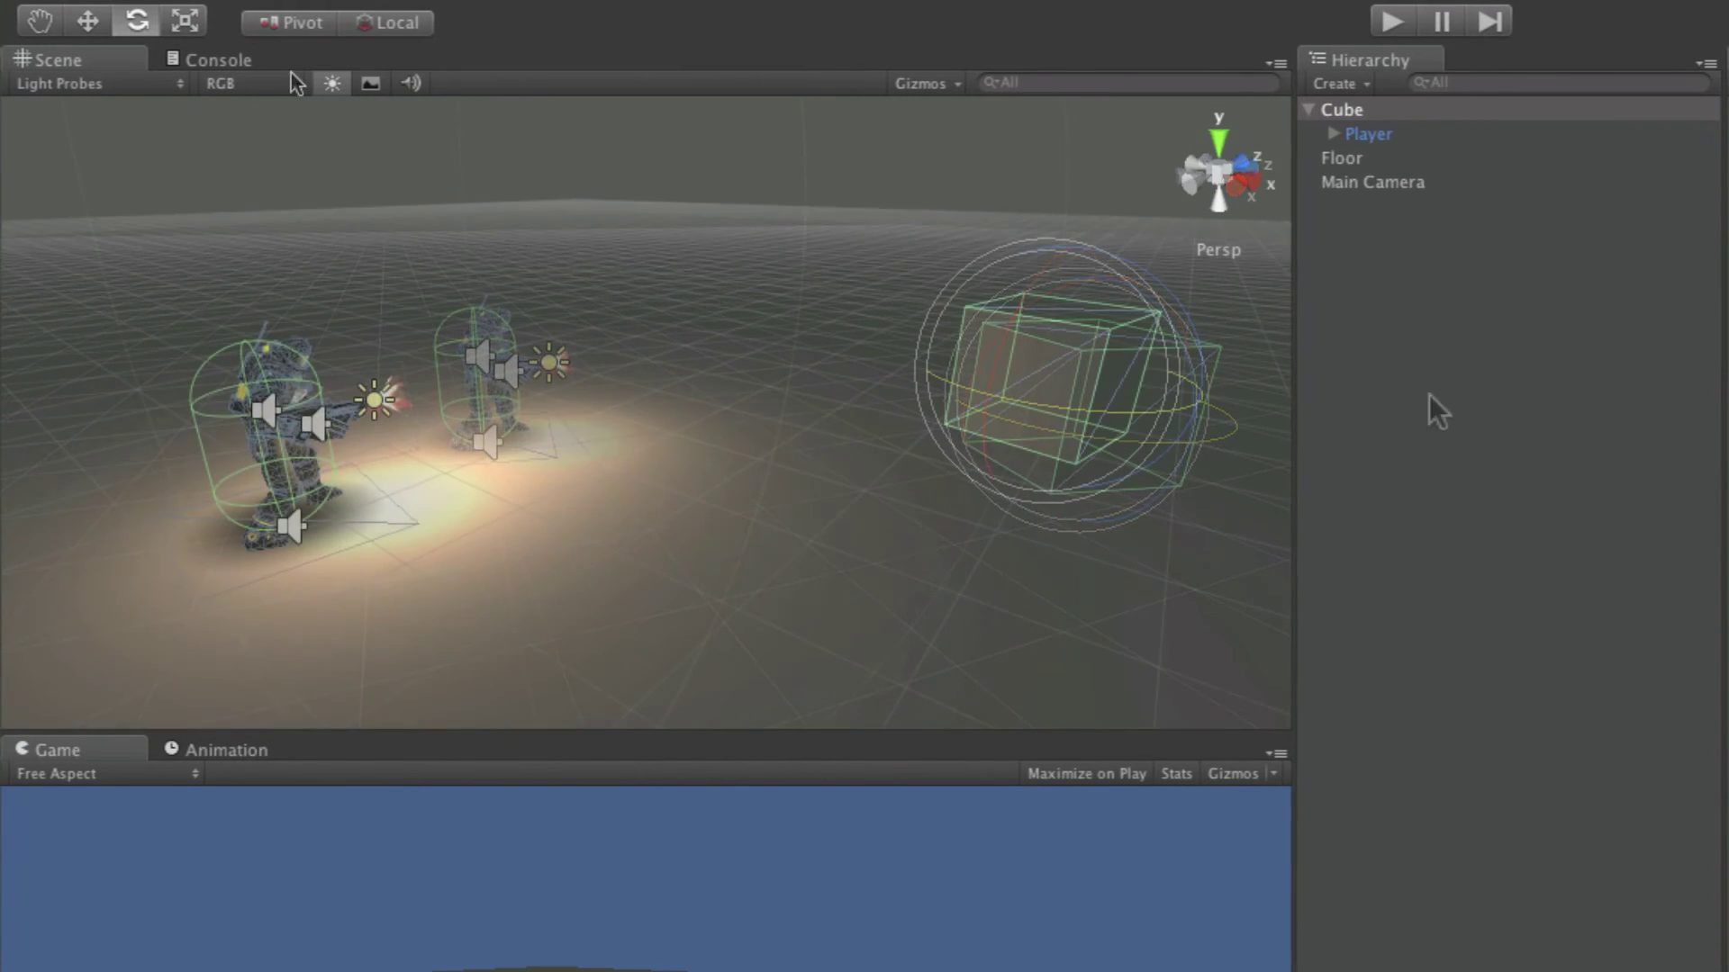
Move the Cube with its child Player along the X axis, and raise and lower it along Y
{"action": "key", "text": "w"}
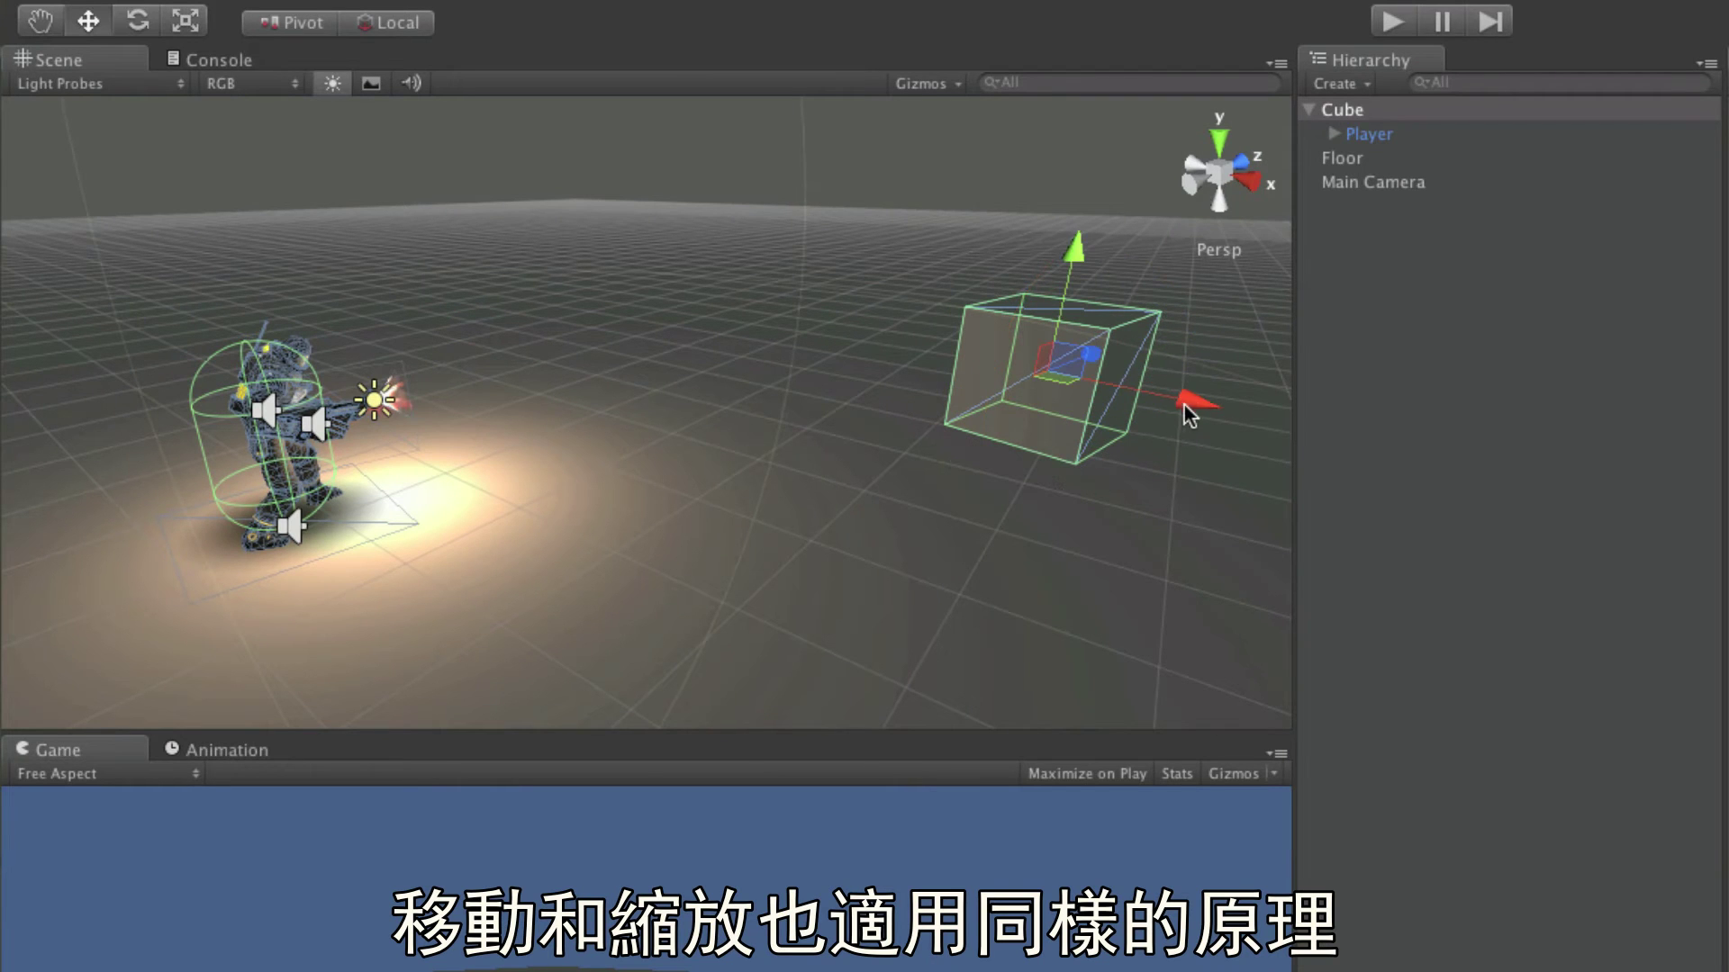
{"action": "left_click_drag", "start_coordinate": [1190, 402], "coordinate": [1246, 419]}
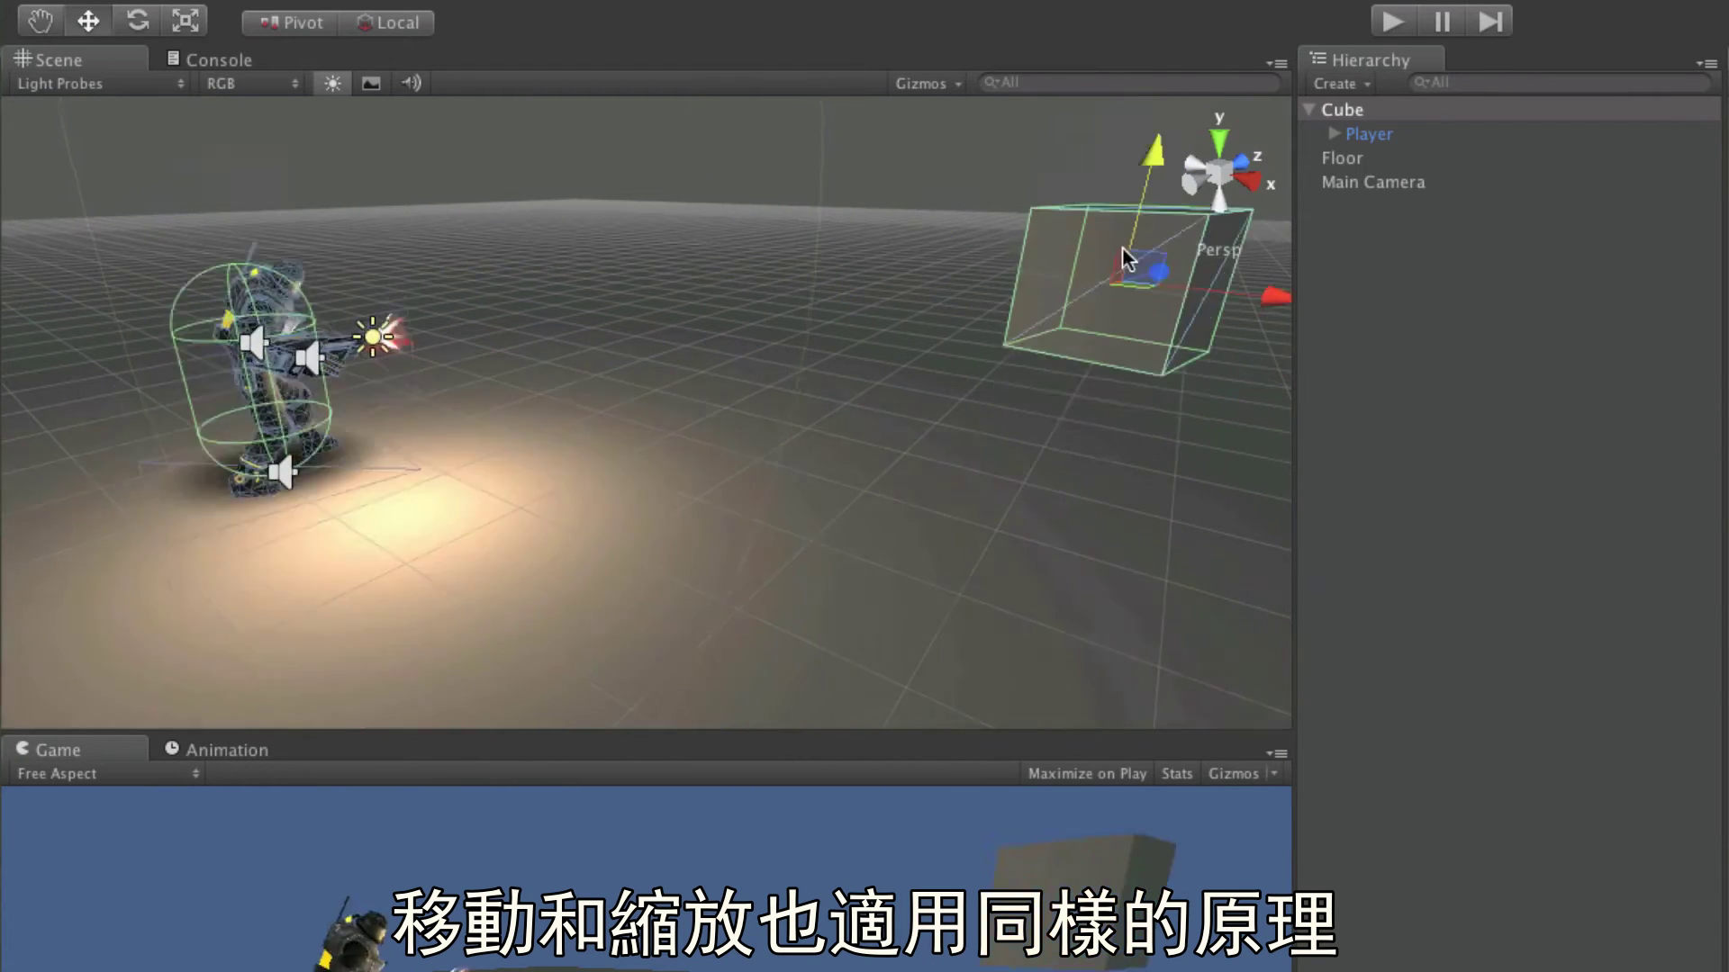
{"action": "left_click_drag", "start_coordinate": [1122, 261], "coordinate": [1100, 301]}
{"action": "key", "text": "super+z"}
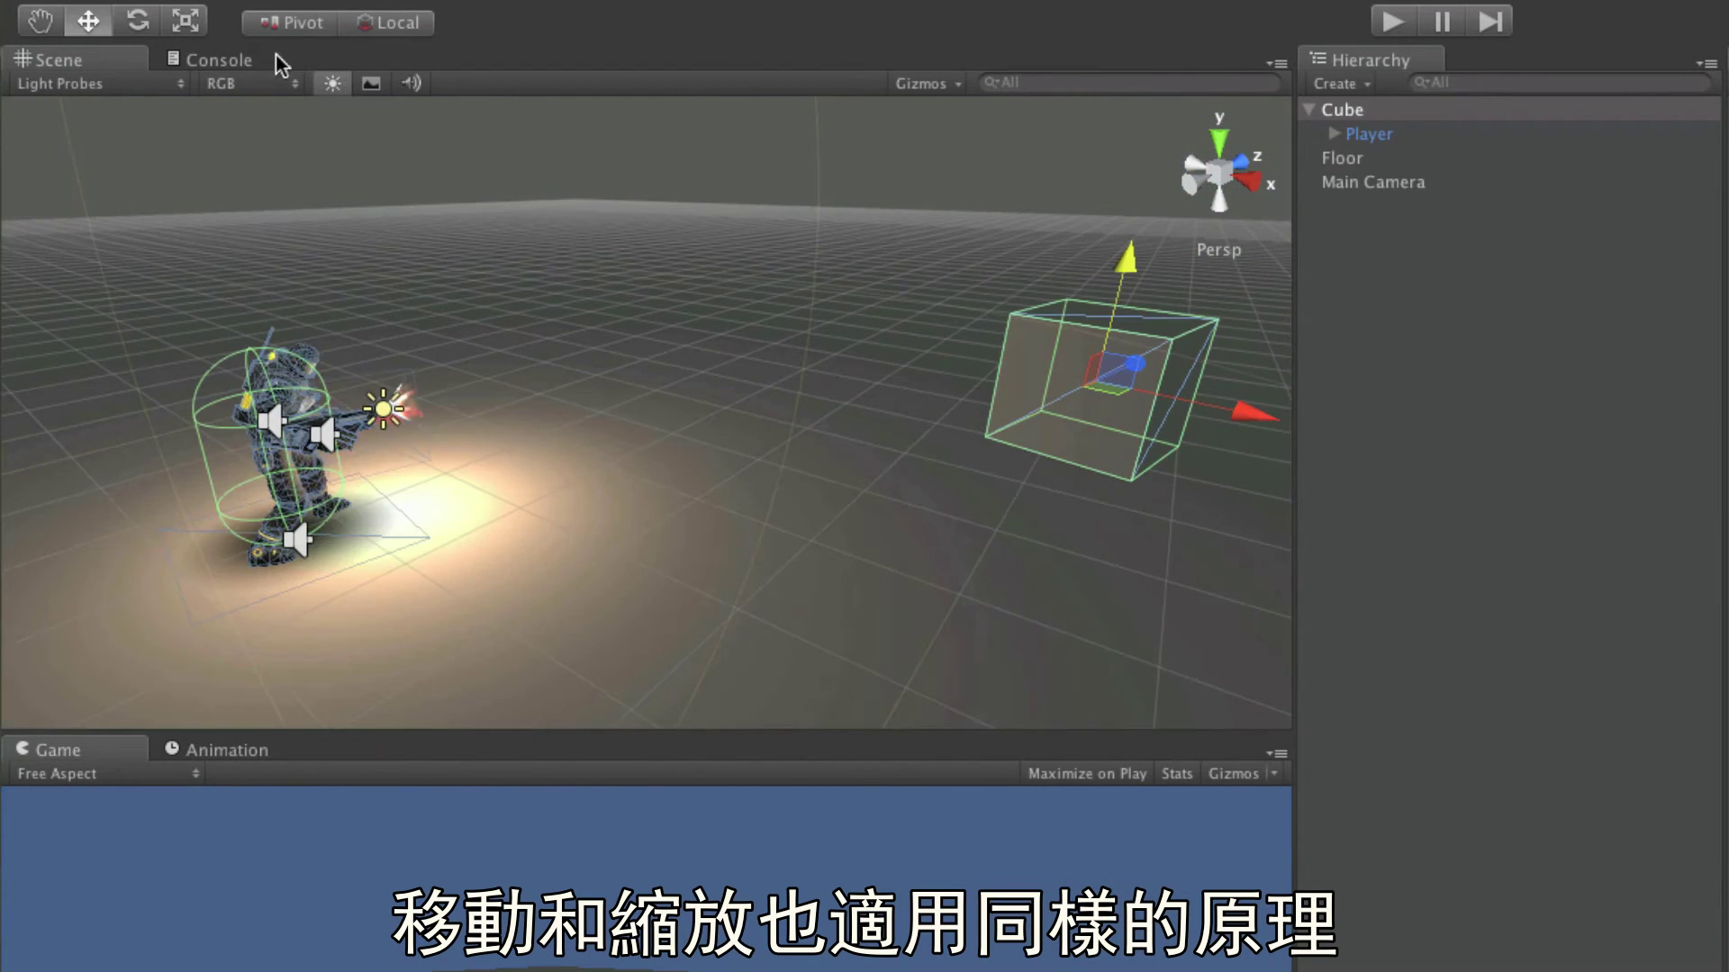
Scale the Cube uniformly together with its child Player
{"action": "left_click", "coordinate": [186, 20]}
{"action": "left_click_drag", "start_coordinate": [1099, 378], "coordinate": [1121, 410]}
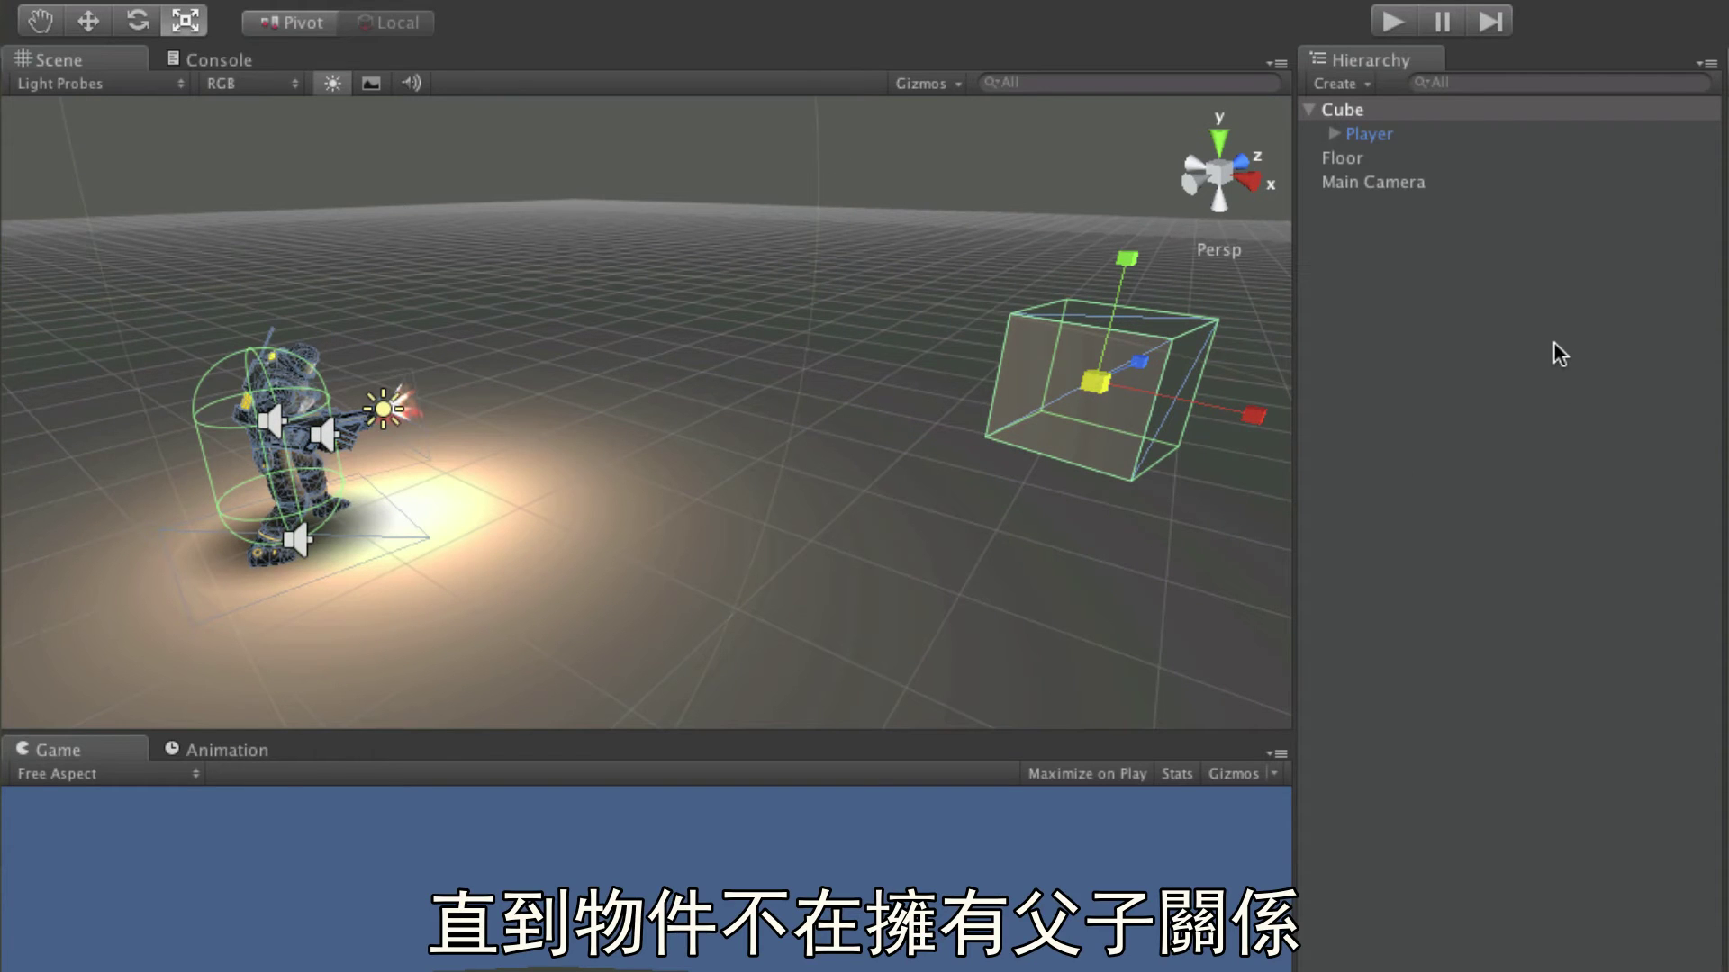
Unparent Player from the Cube and try transforming the Cube on its own
{"action": "left_click_drag", "start_coordinate": [1395, 144], "coordinate": [1381, 309]}
{"action": "left_click_drag", "start_coordinate": [1103, 366], "coordinate": [1277, 413]}
{"action": "key", "text": "w"}
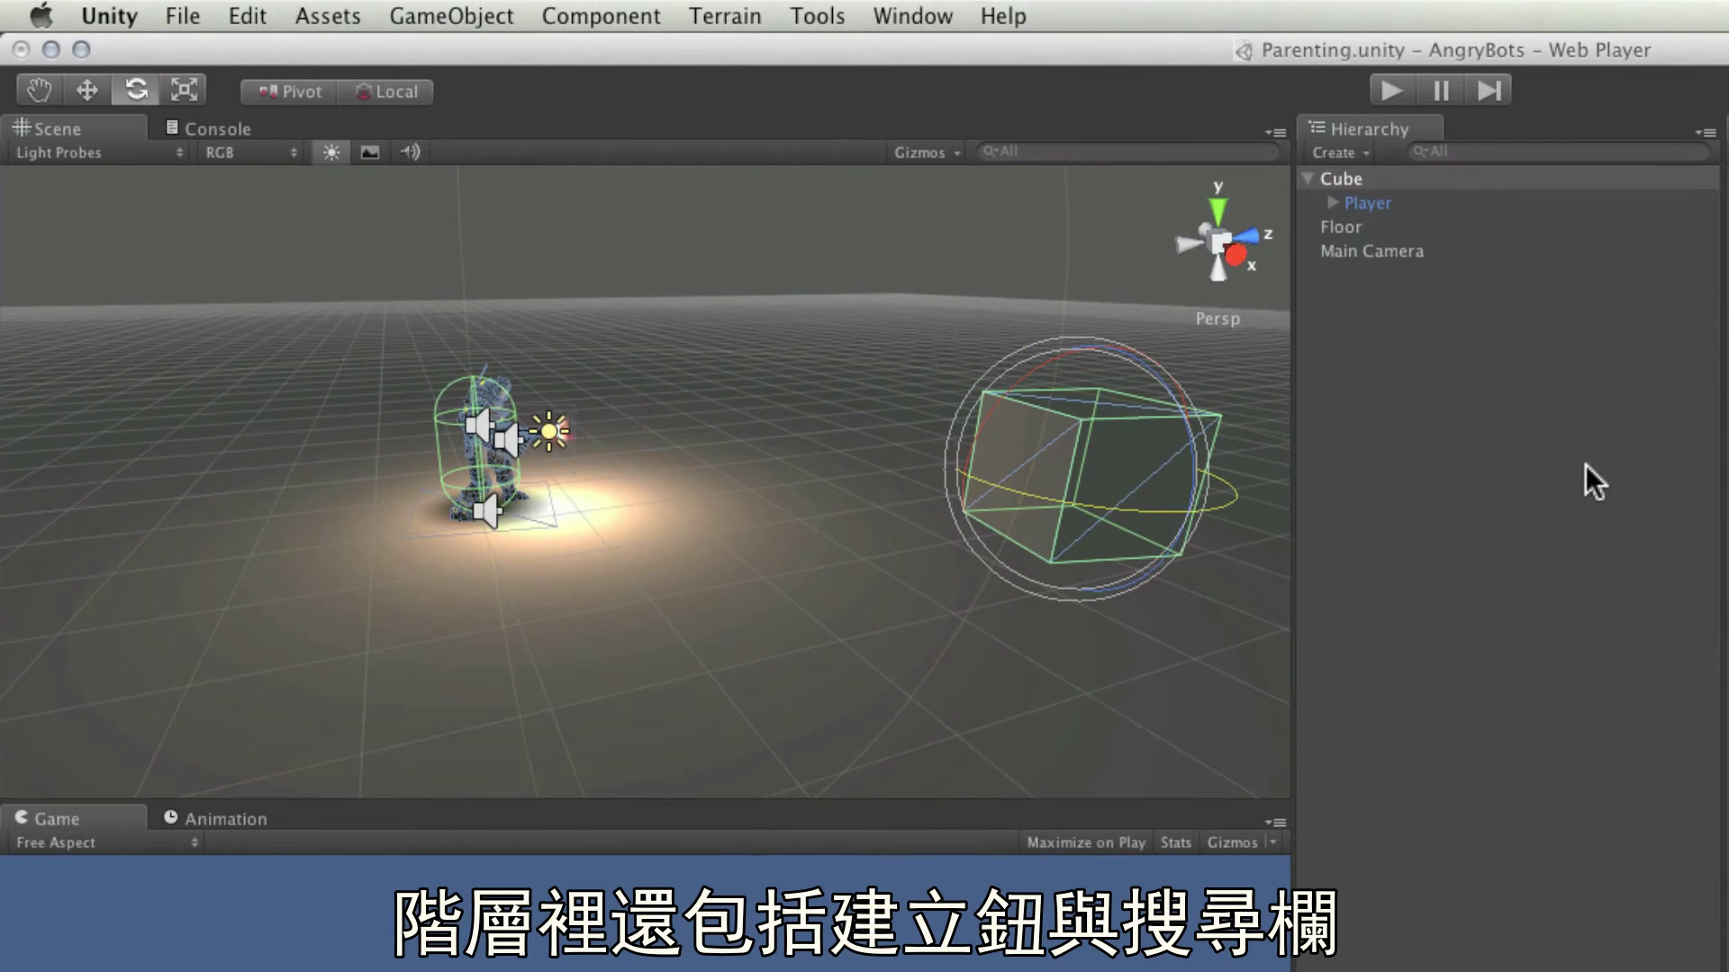
Review the object types the hierarchy's Create list offers and find the equivalent Create Other entry among the GameObject commands
{"action": "left_click", "coordinate": [1351, 151]}
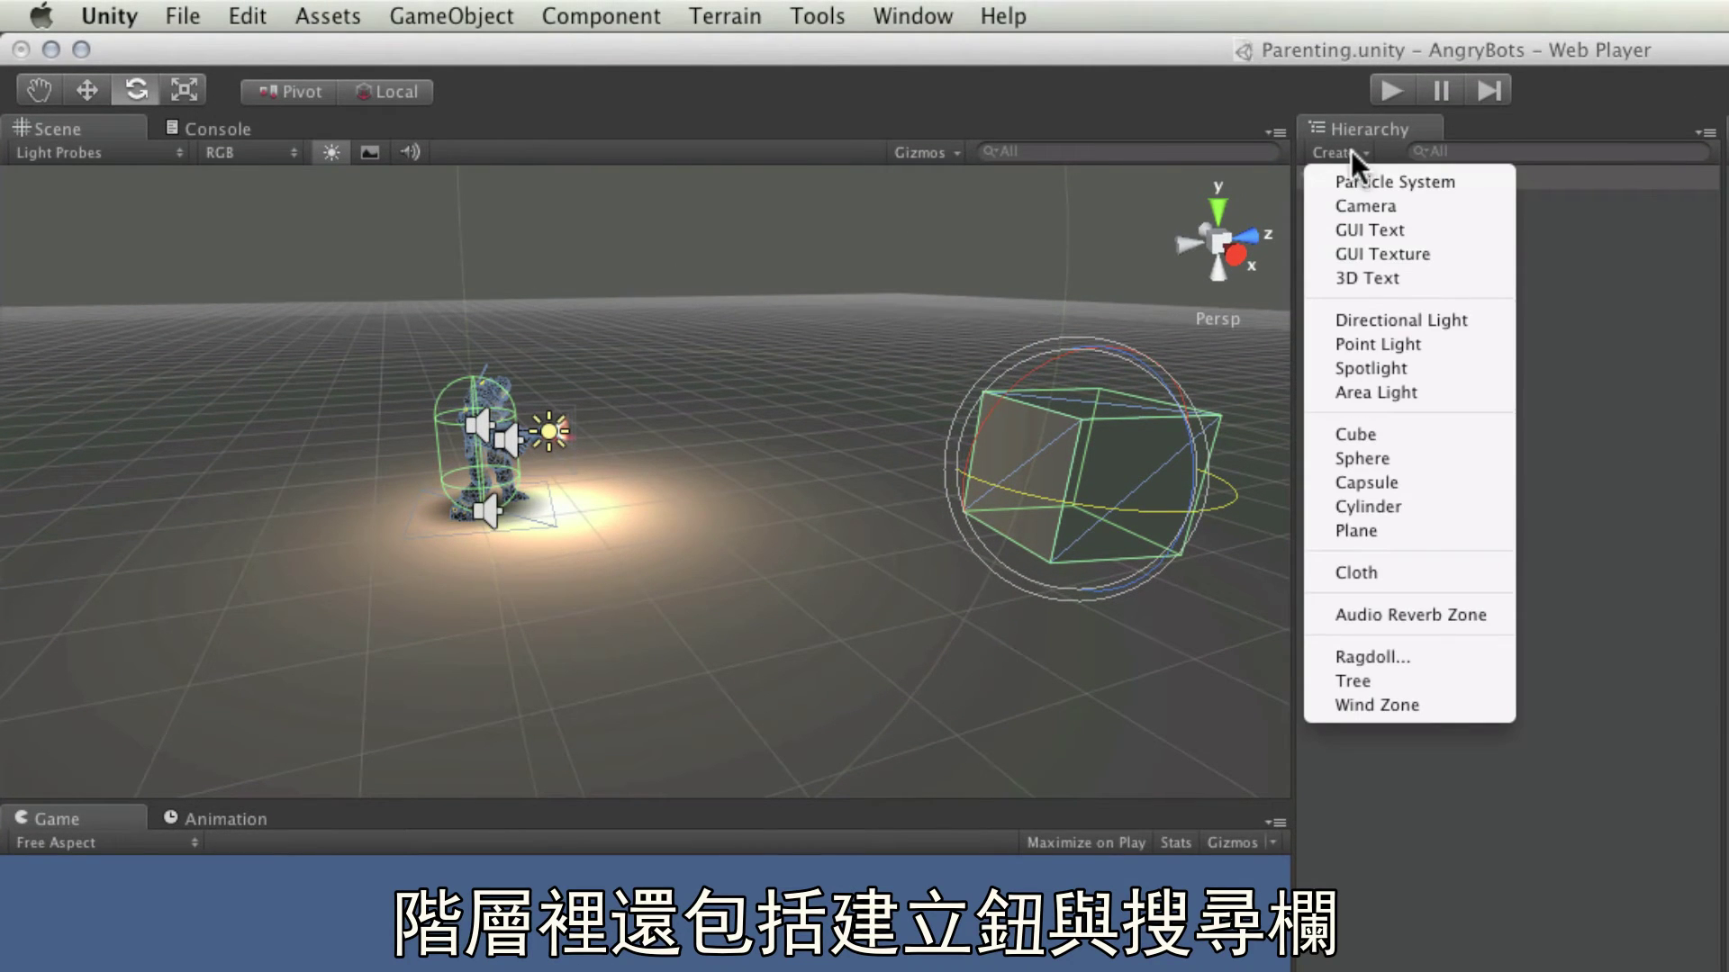
{"action": "left_click", "coordinate": [1610, 149]}
{"action": "left_click", "coordinate": [1610, 150]}
{"action": "left_click", "coordinate": [1440, 272]}
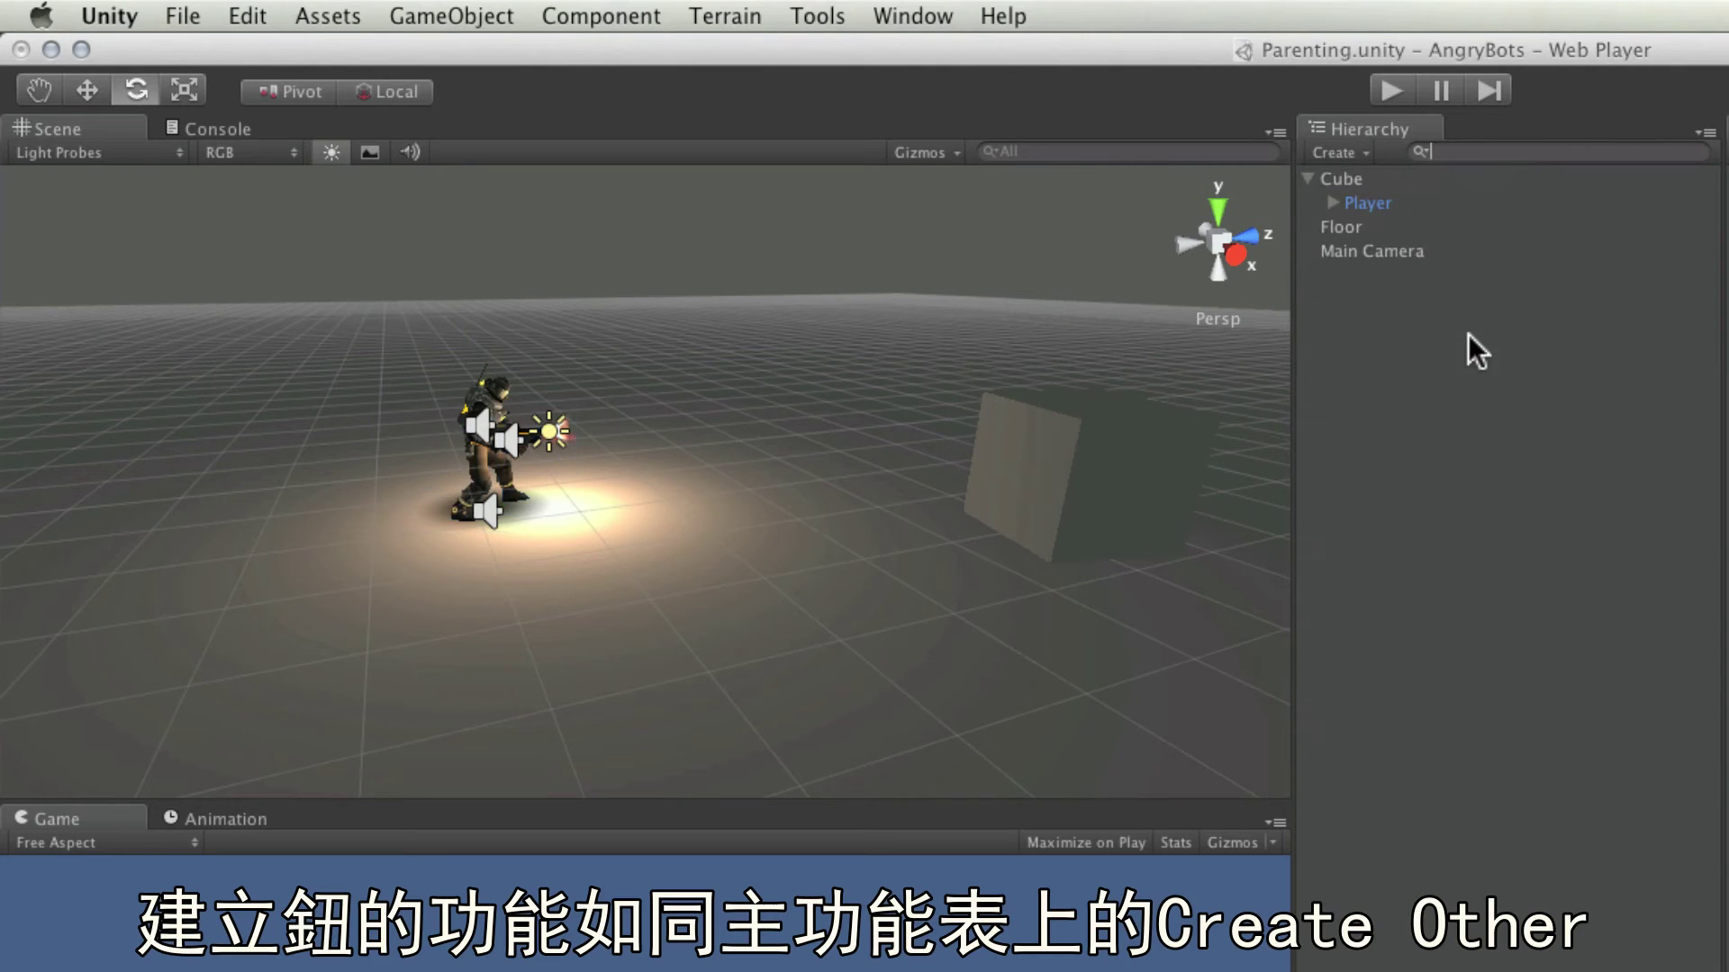
{"action": "left_click", "coordinate": [1338, 153]}
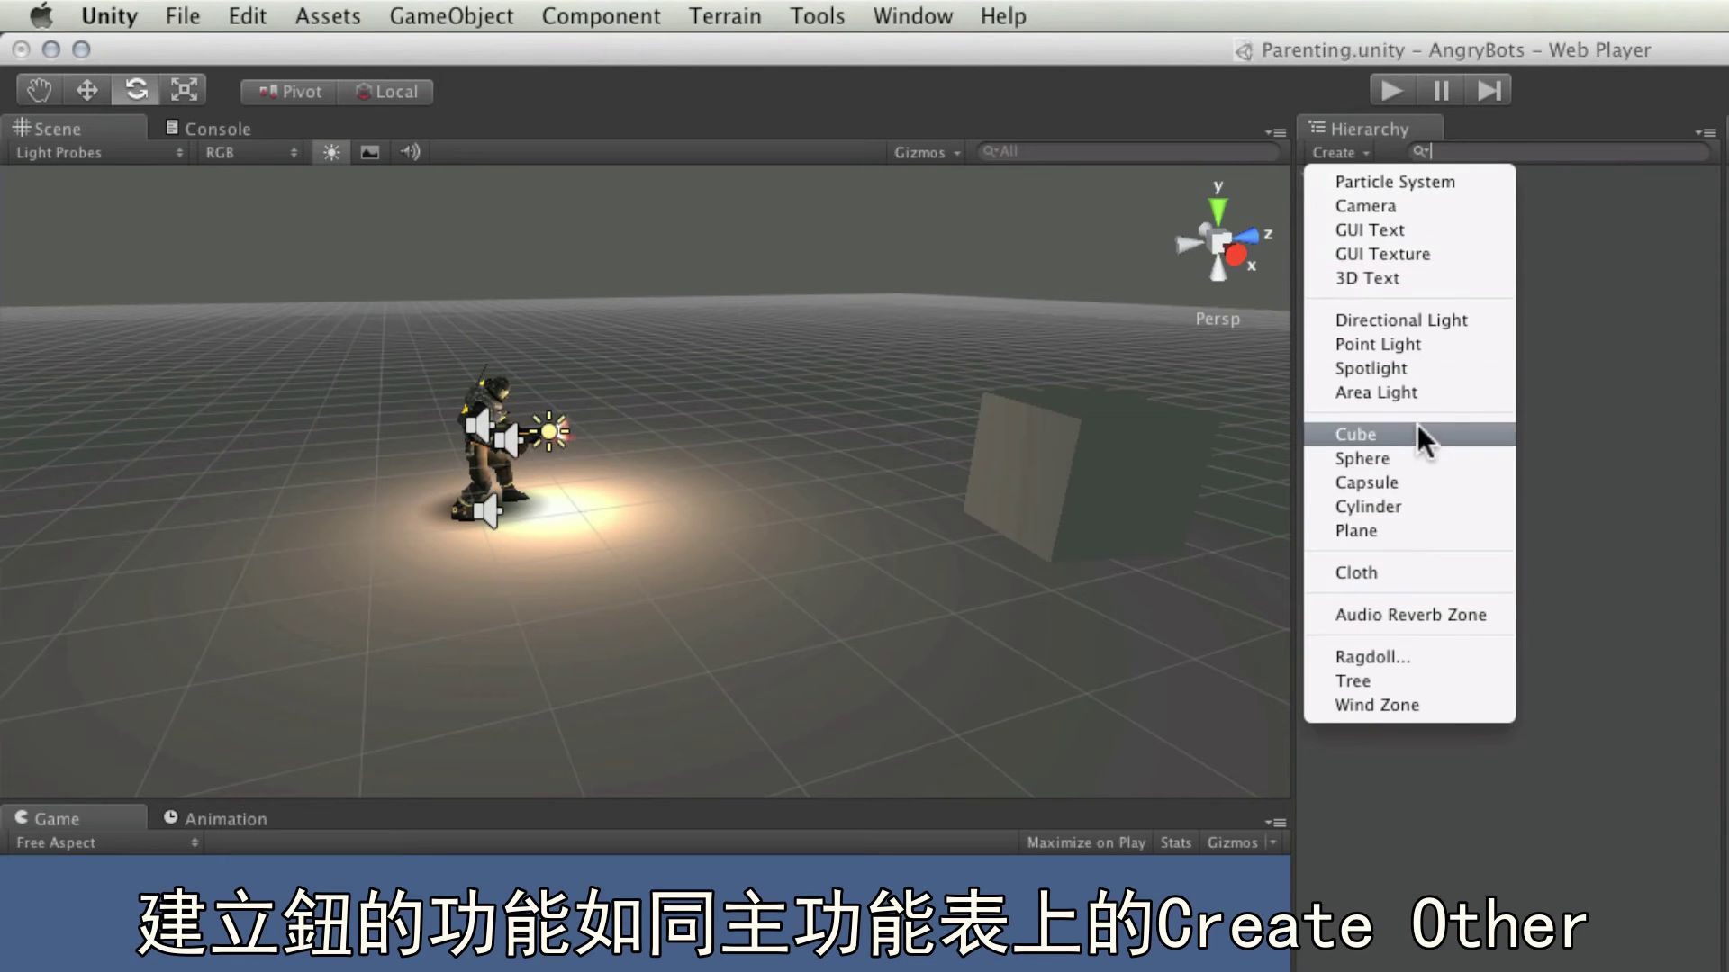
{"action": "left_click", "coordinate": [471, 15]}
{"action": "left_click", "coordinate": [471, 14]}
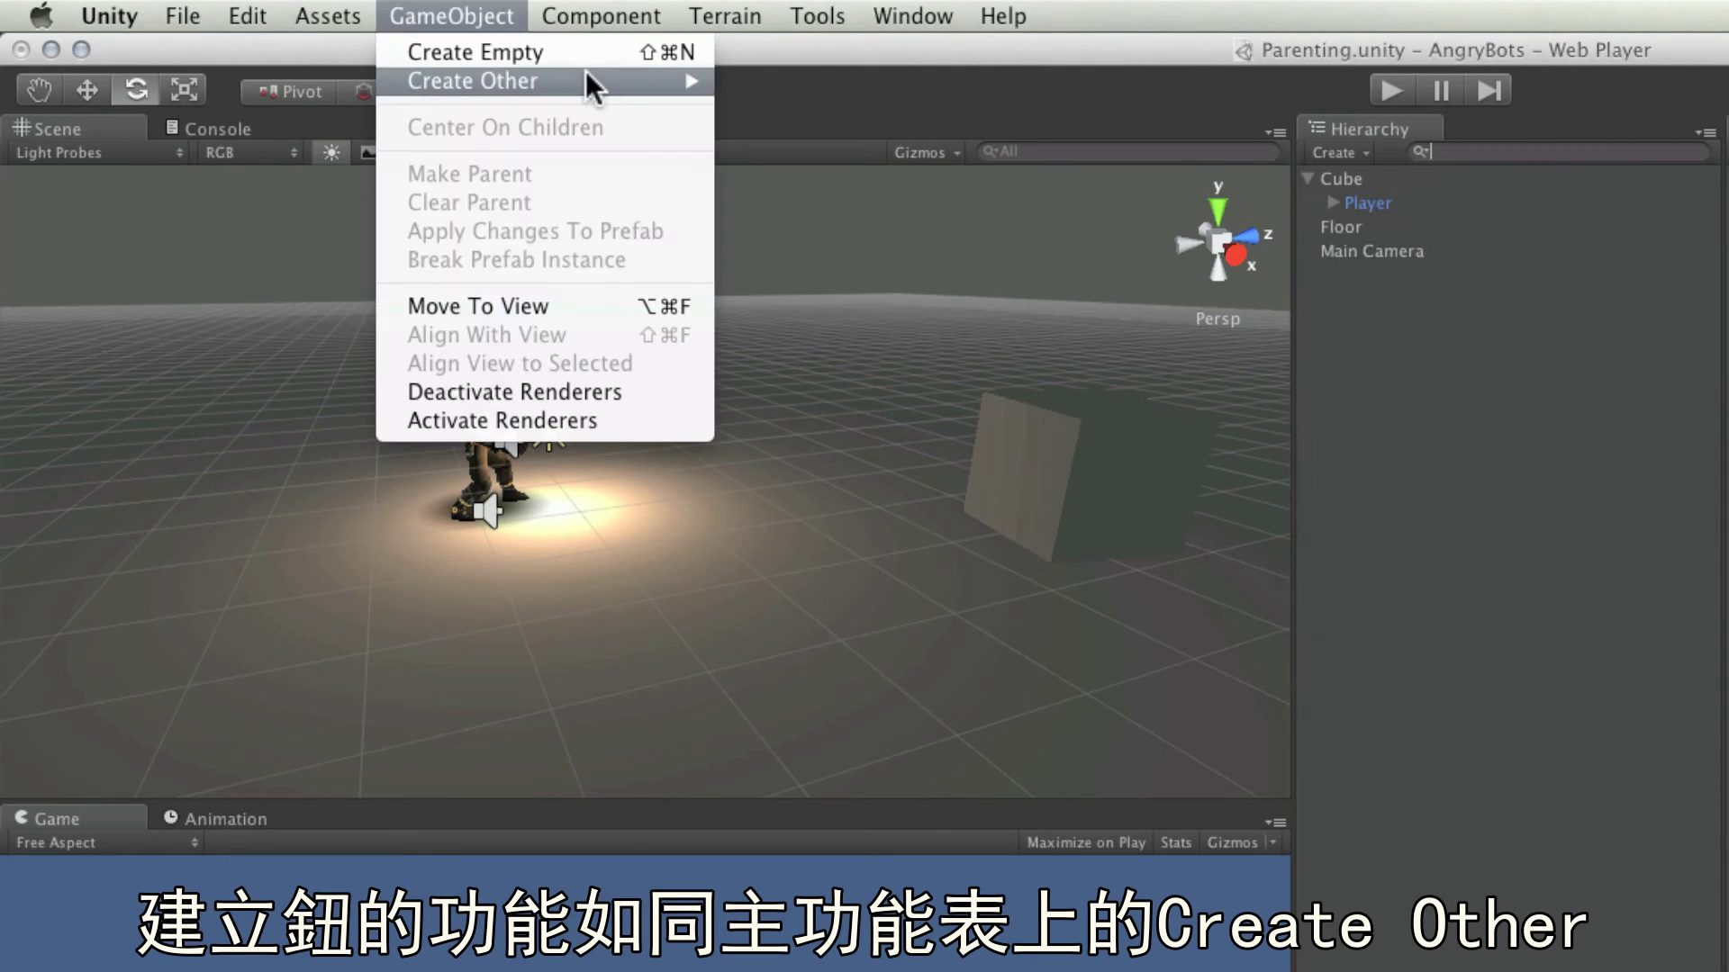
{"action": "mouse_move", "coordinate": [596, 80]}
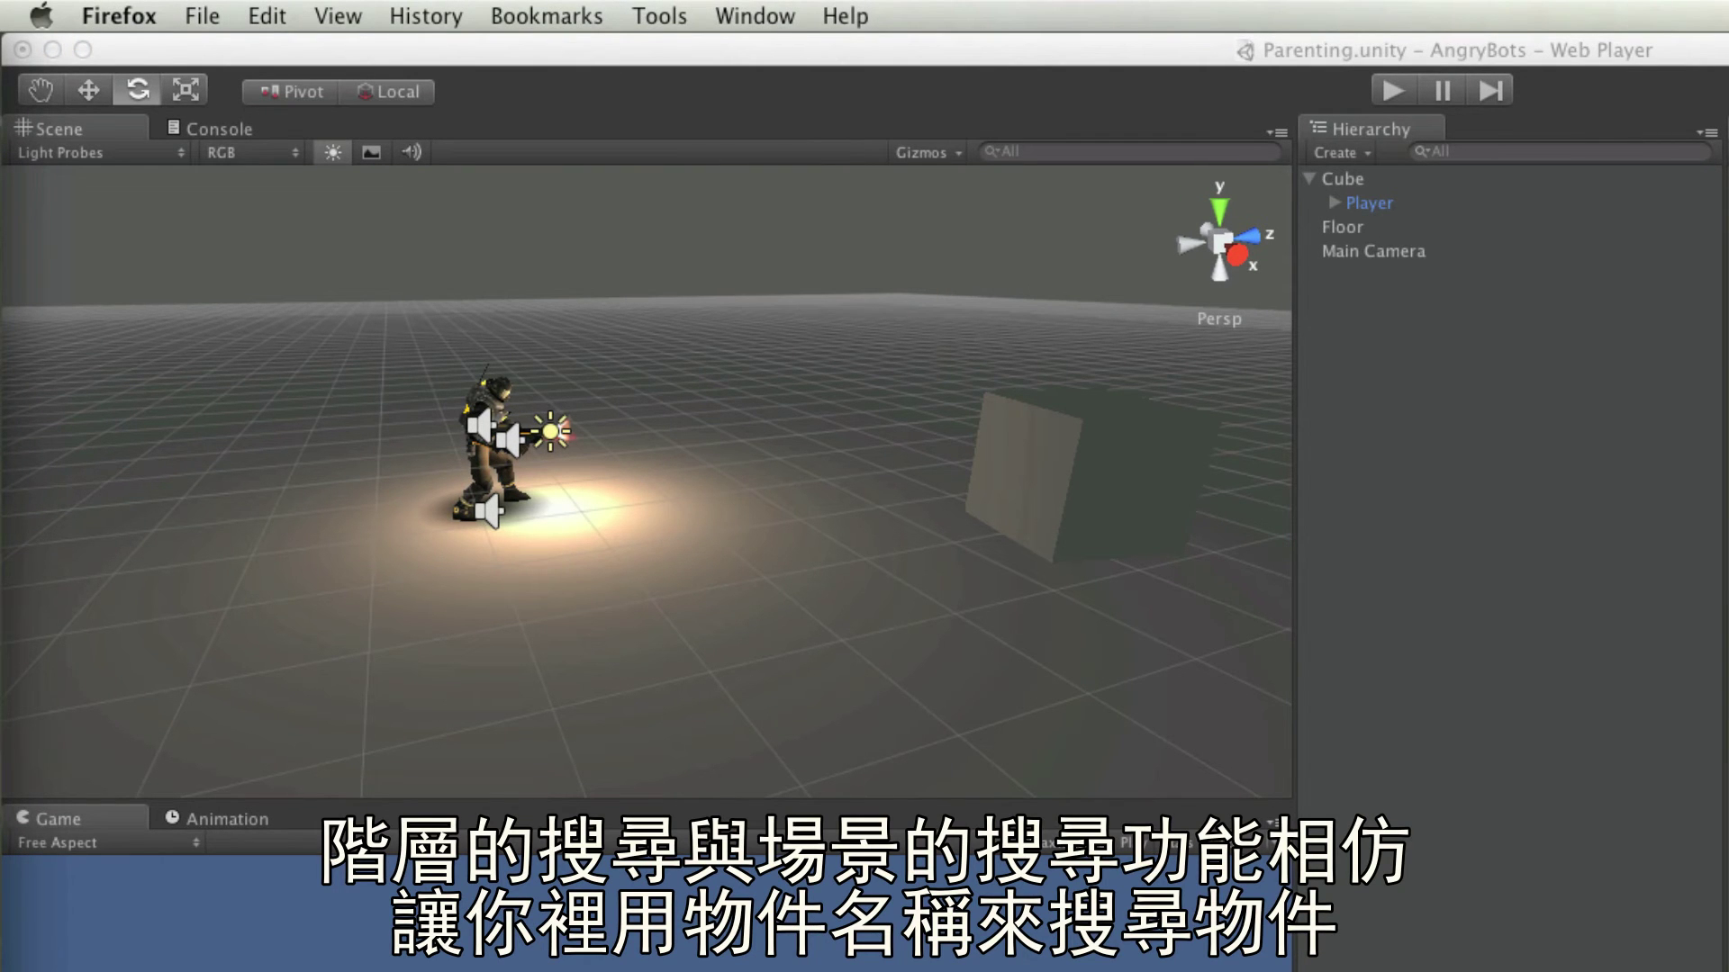
Search the hierarchy by name for "Player" and view the highlighted matches in the scene
{"action": "left_click", "coordinate": [1468, 152]}
{"action": "type", "text": "Player"}
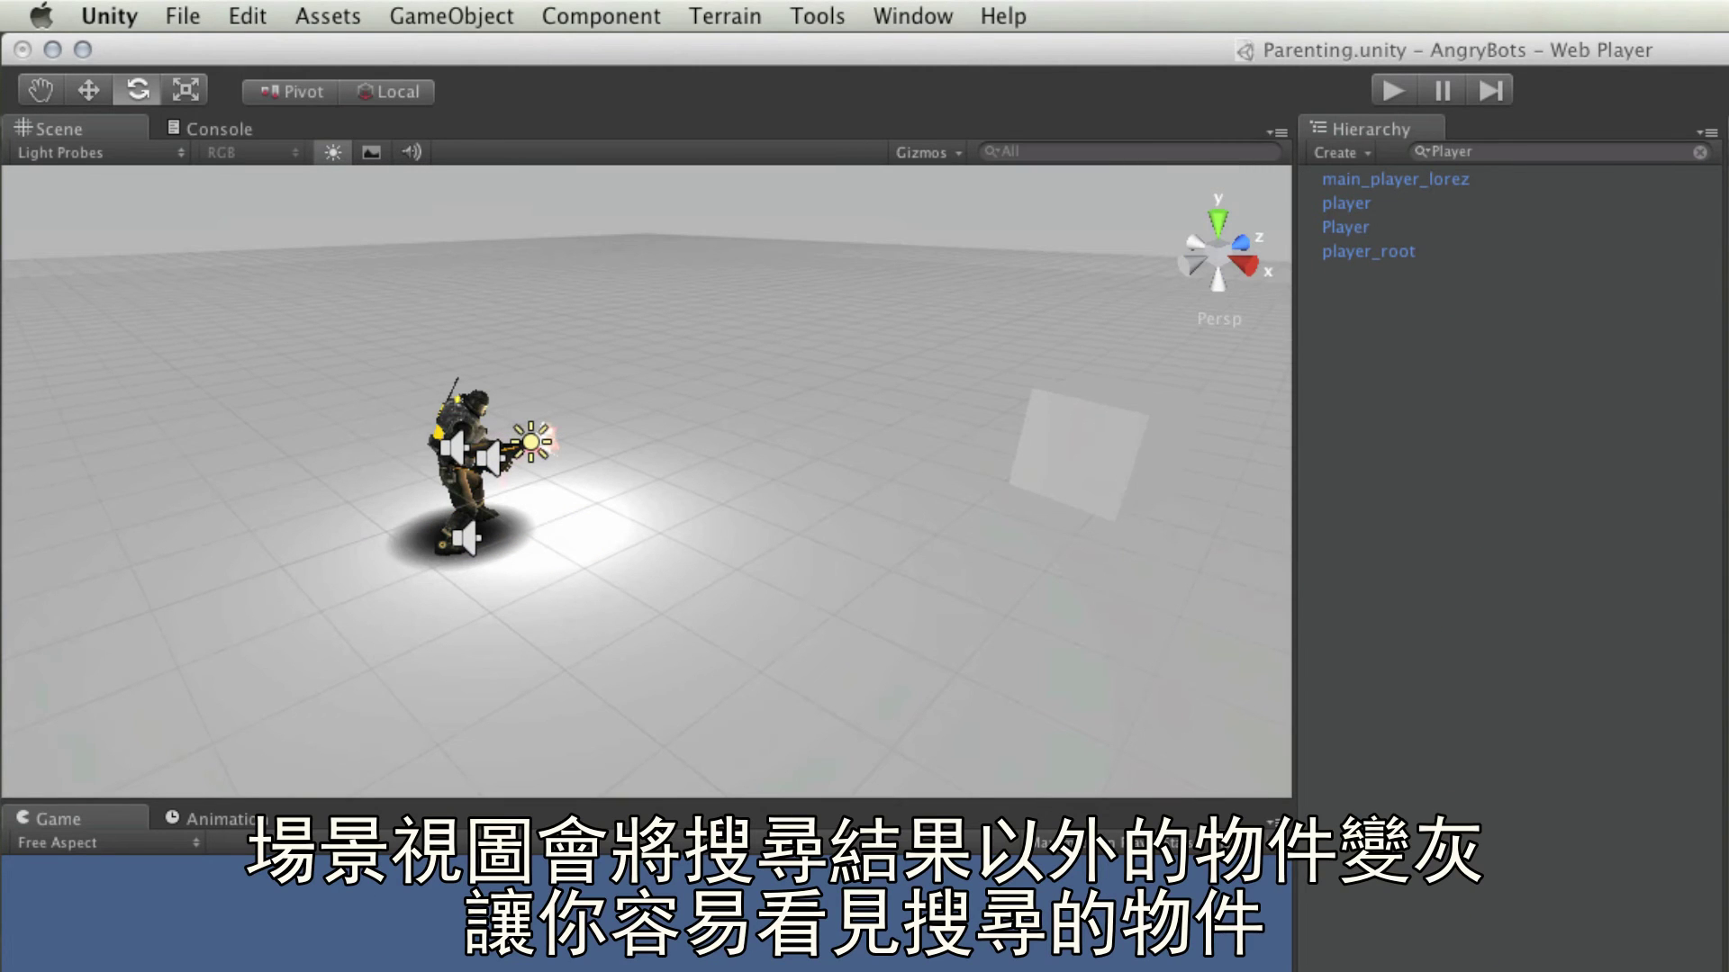
{"action": "left_click_drag", "start_coordinate": [685, 487], "coordinate": [575, 510], "text": "alt"}
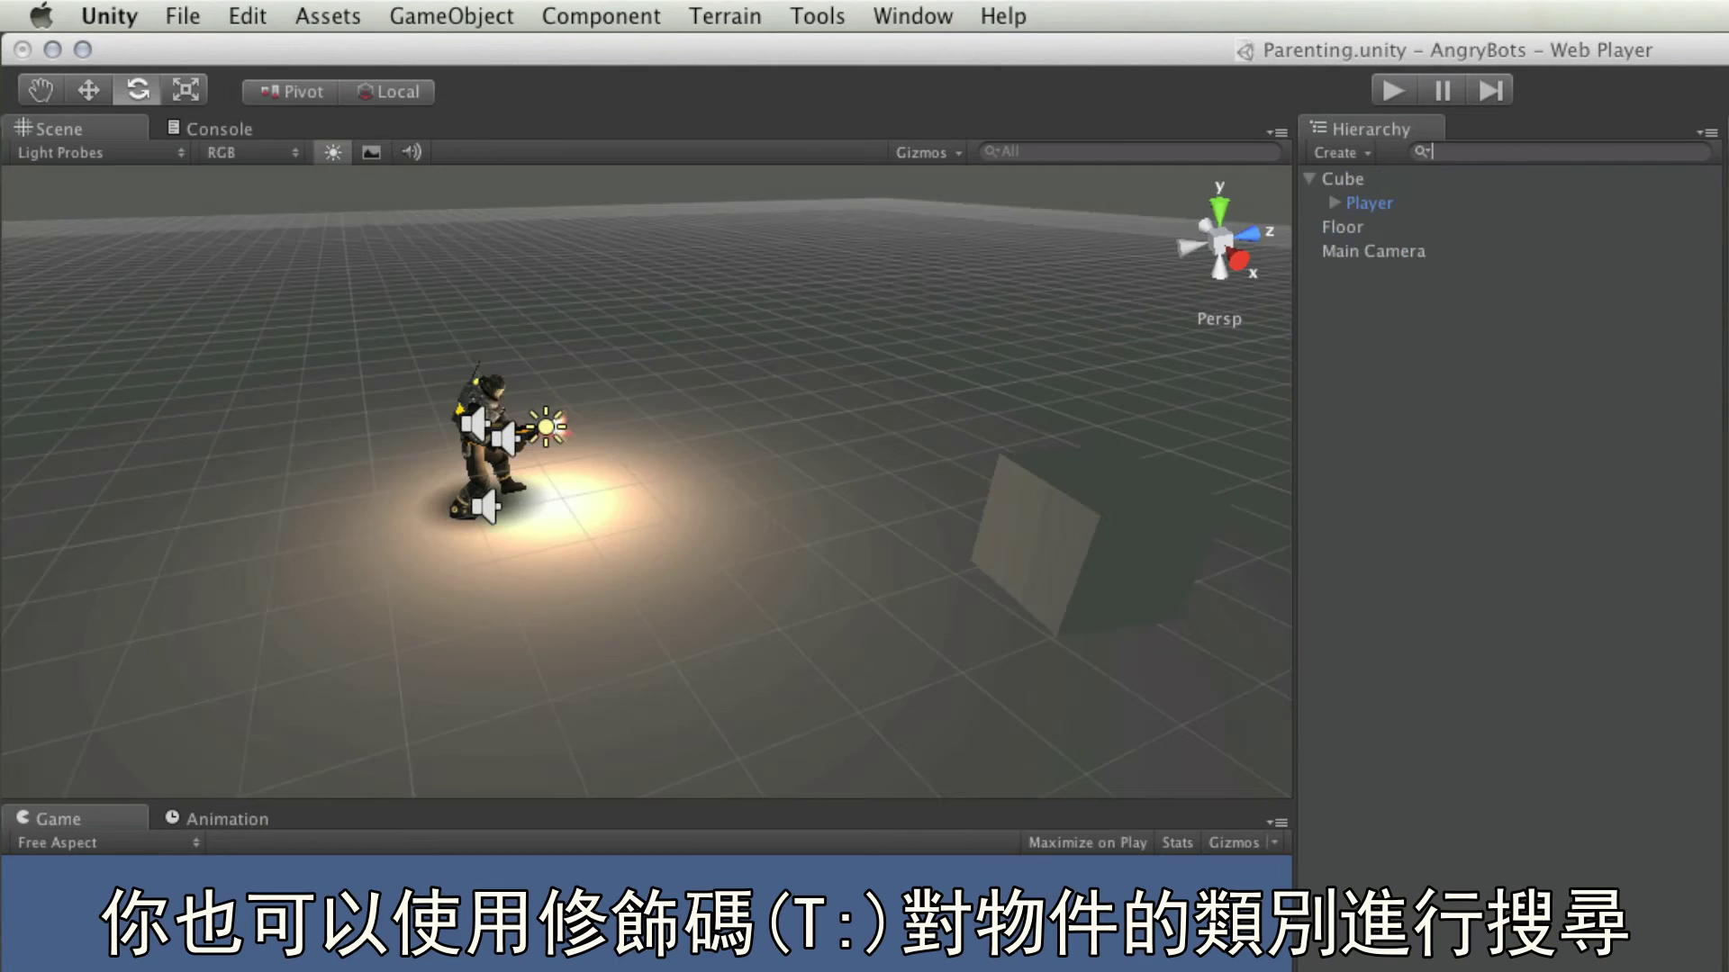
Filter the hierarchy by type with "t:Light", then select muzzleFlash and frame it closely in the scene
{"action": "type", "text": "t:"}
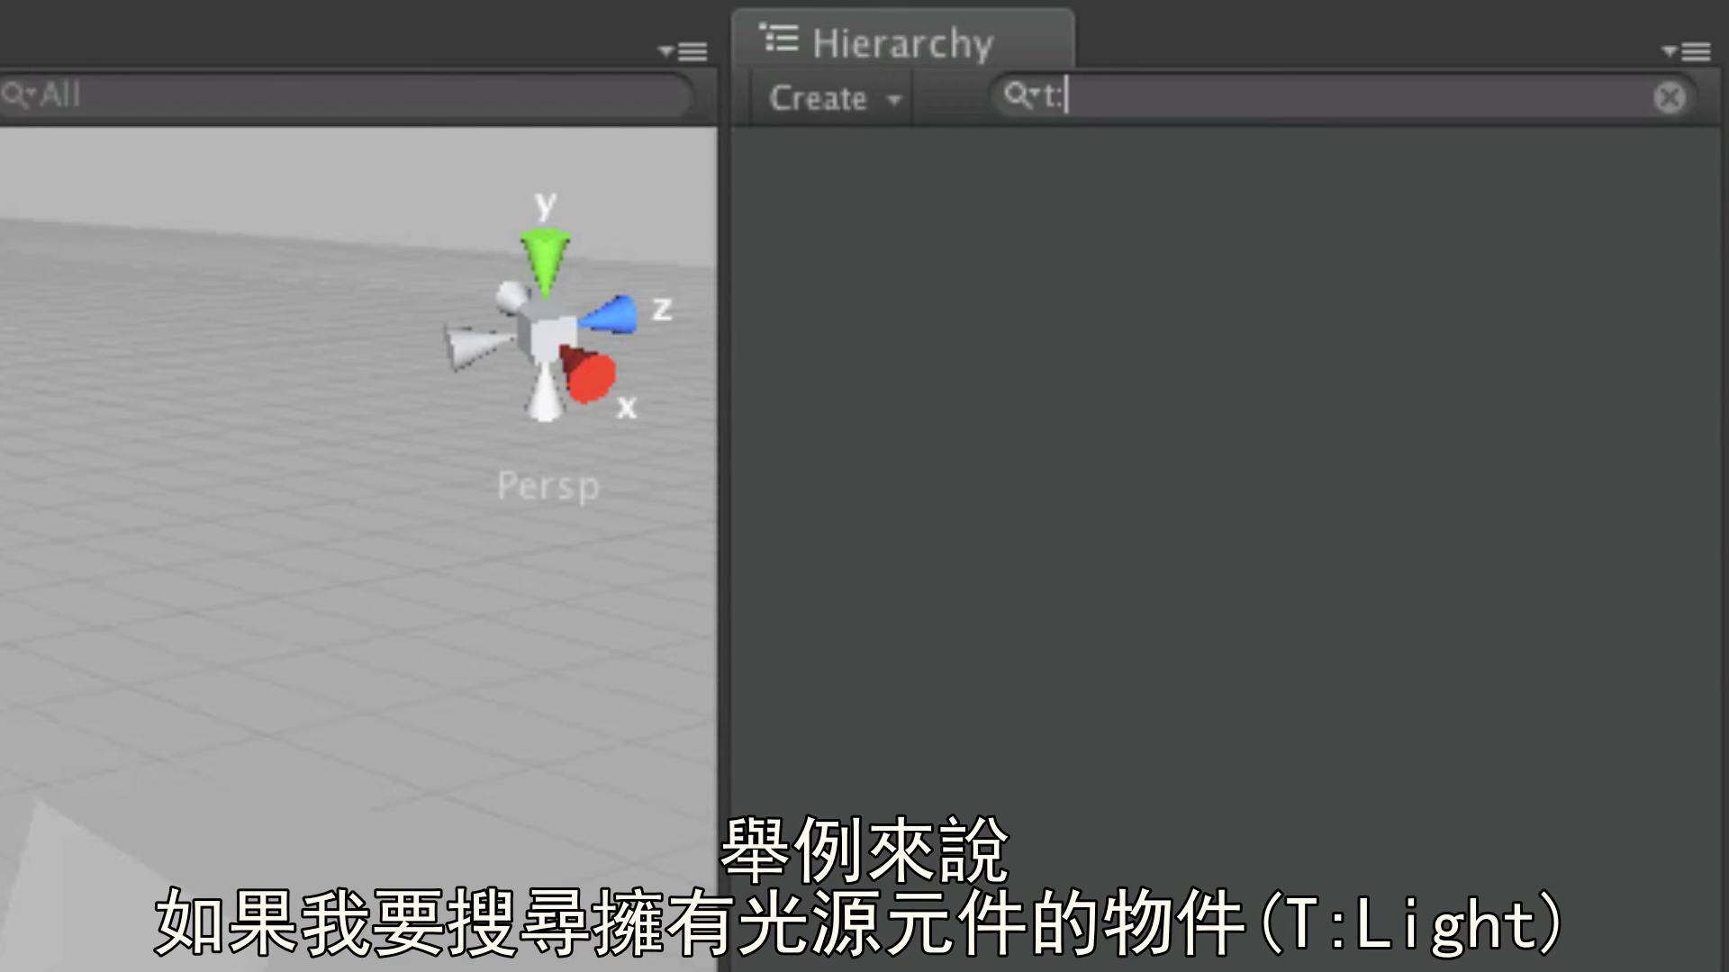
{"action": "type", "text": "Light"}
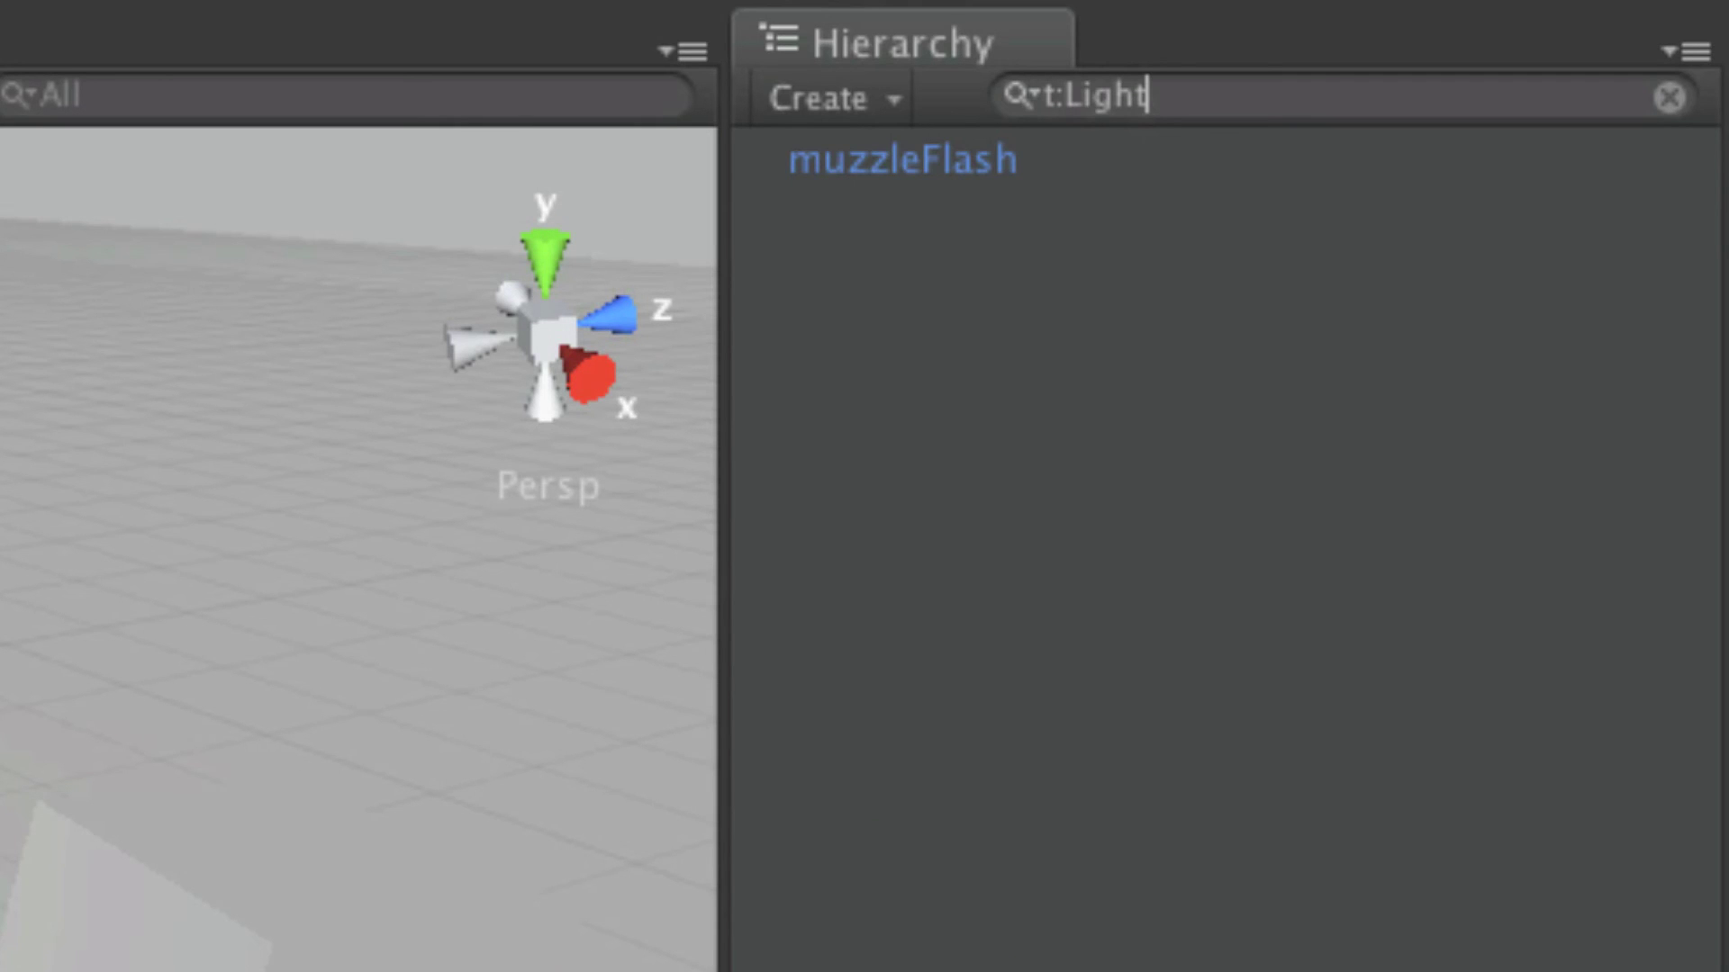
{"action": "left_click", "coordinate": [902, 161]}
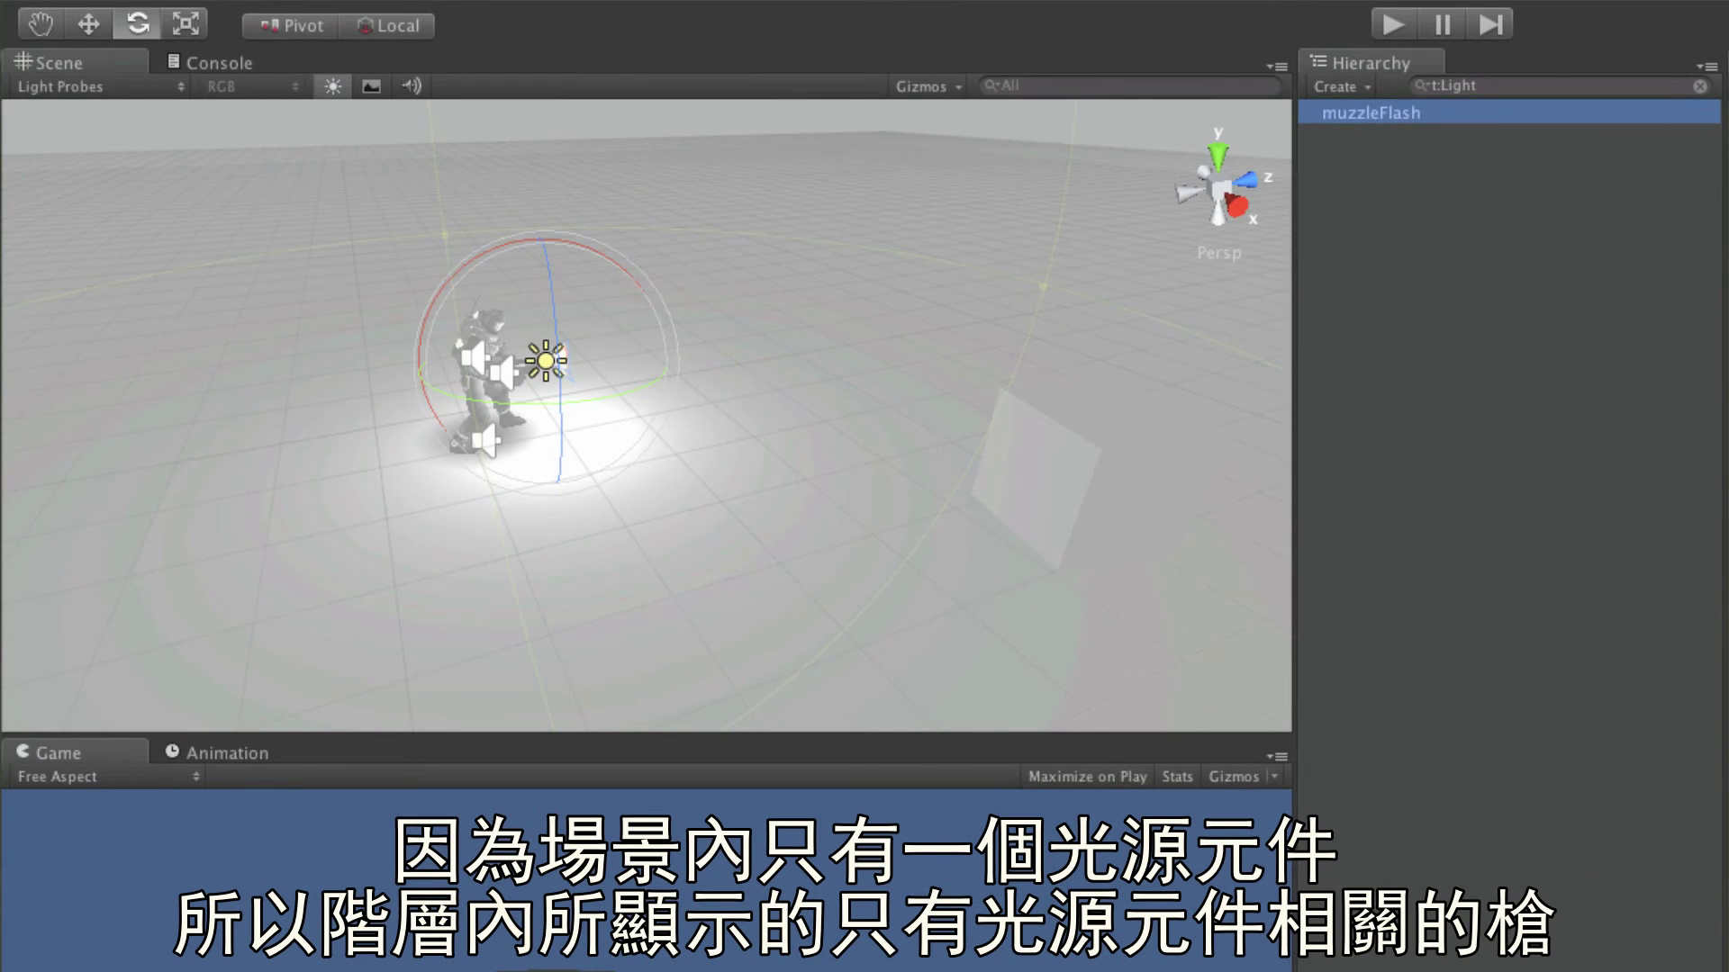
{"action": "key", "text": "f"}
{"action": "left_click_drag", "start_coordinate": [864, 432], "coordinate": [874, 397], "text": "alt"}
{"action": "key", "text": "q"}
{"action": "right_click_drag", "start_coordinate": [873, 396], "coordinate": [667, 397], "text": "alt"}
Change the hierarchy's type filter to "t:AudioSource"
{"action": "double_click", "coordinate": [1459, 86]}
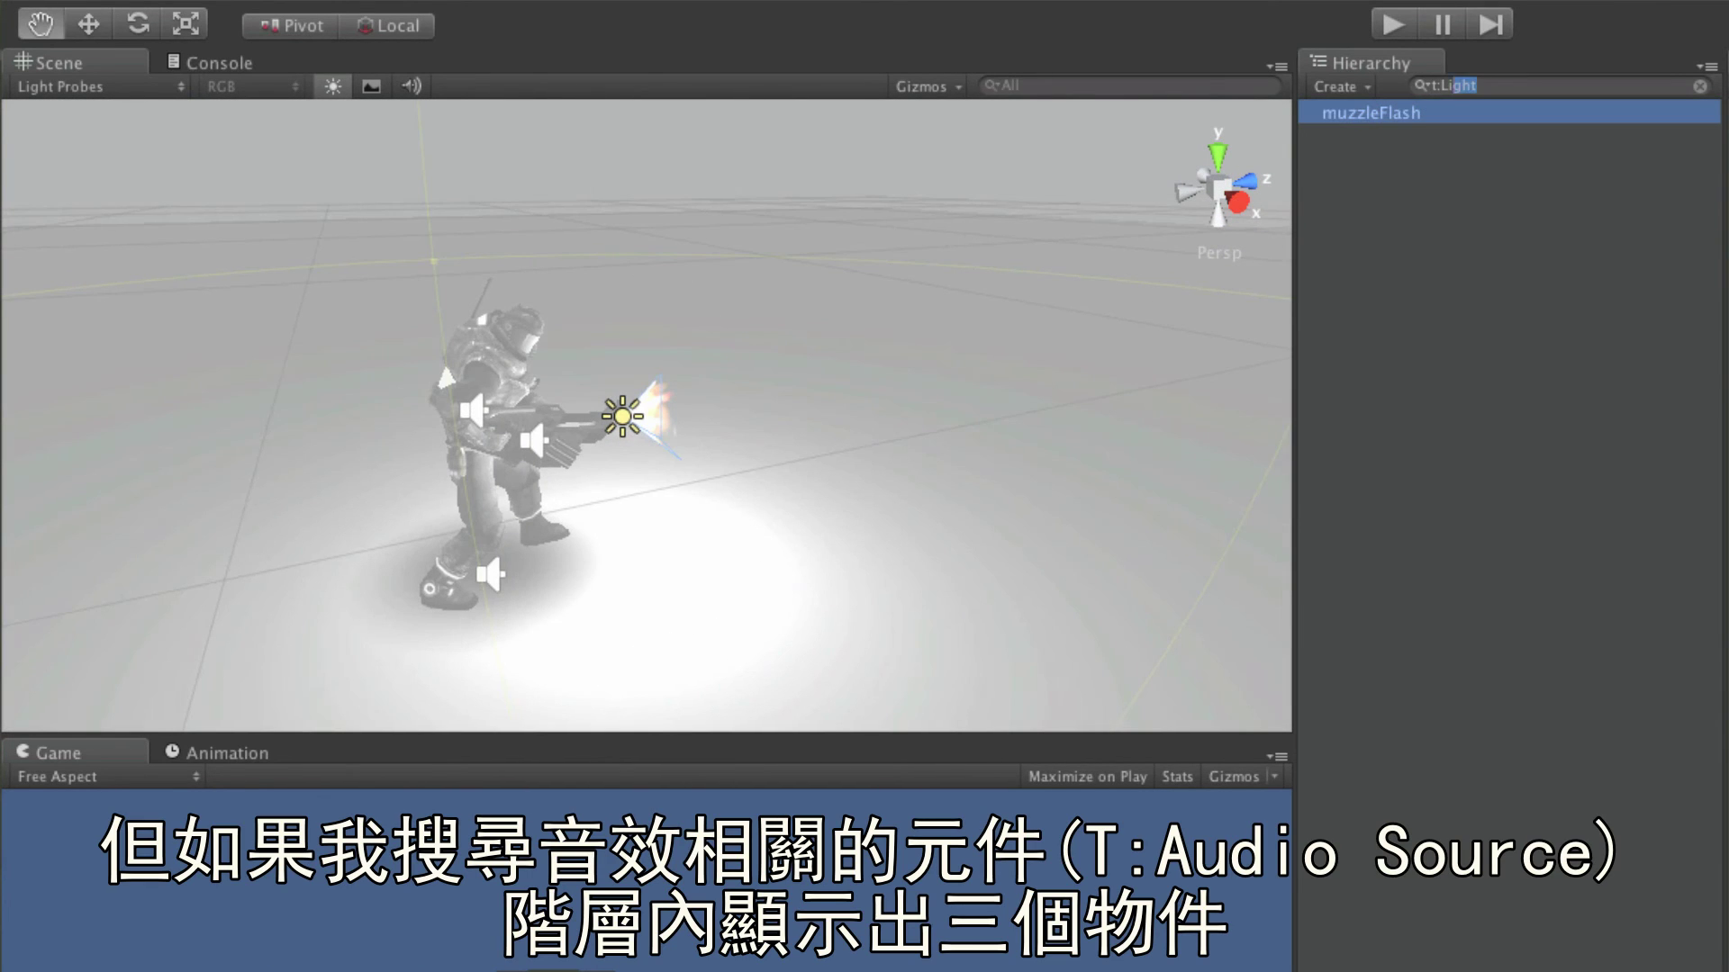
{"action": "type", "text": "Audio"}
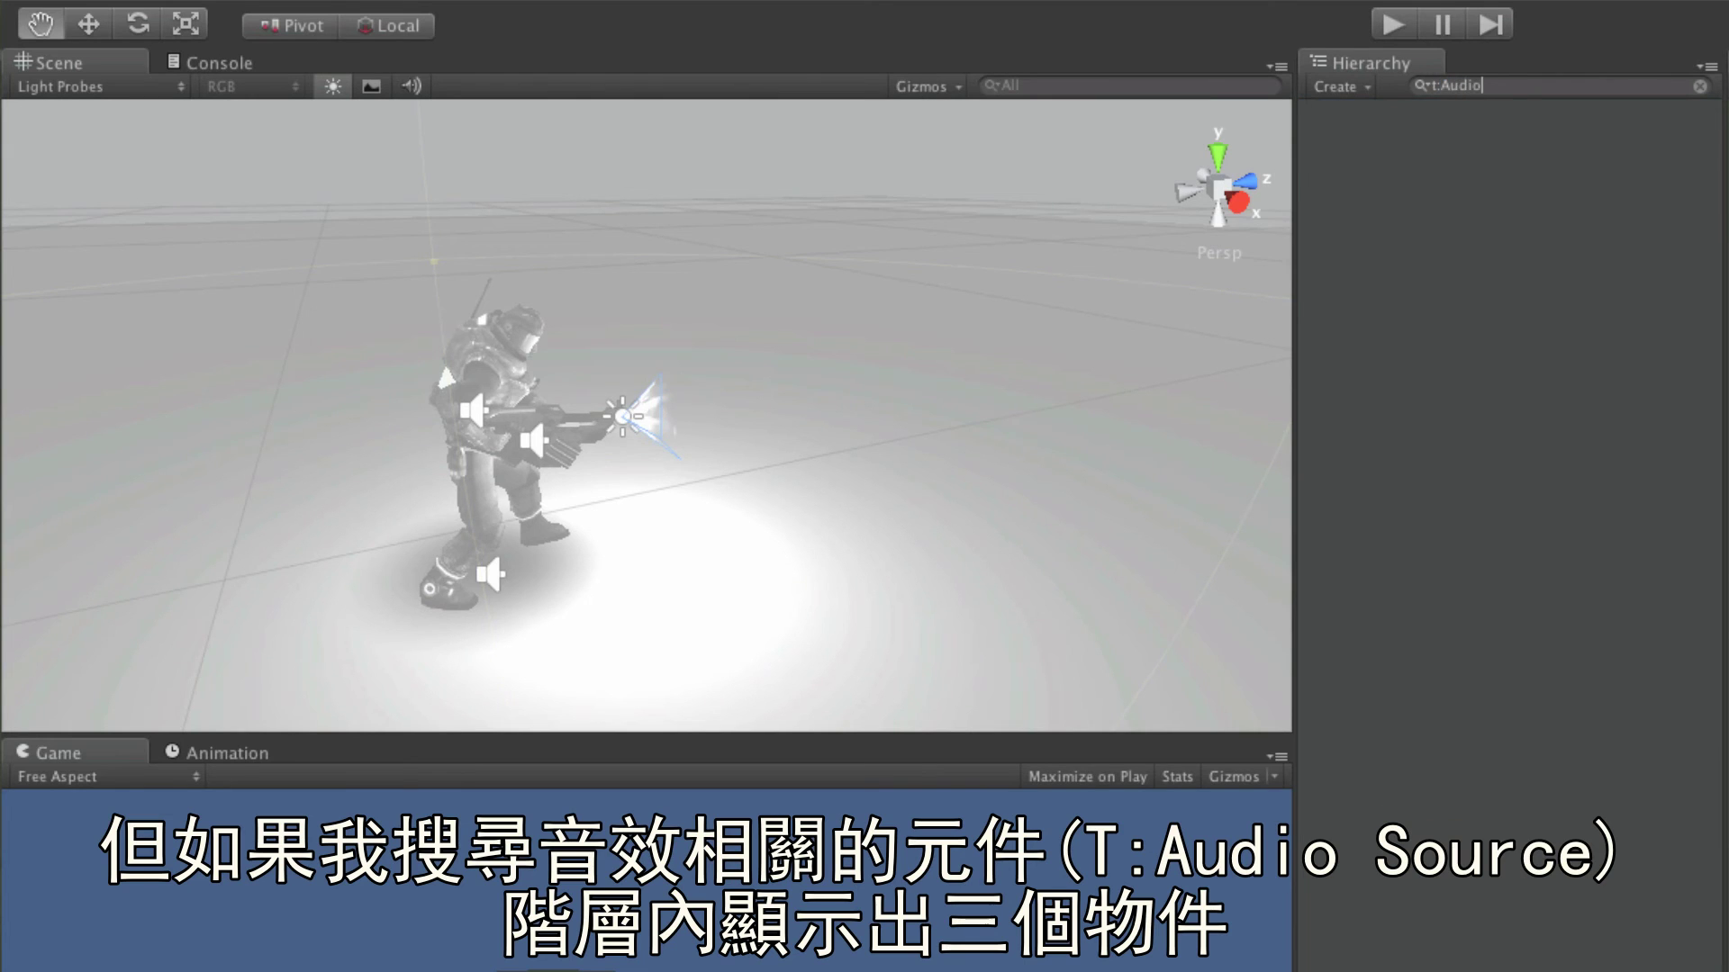
{"action": "type", "text": "Source"}
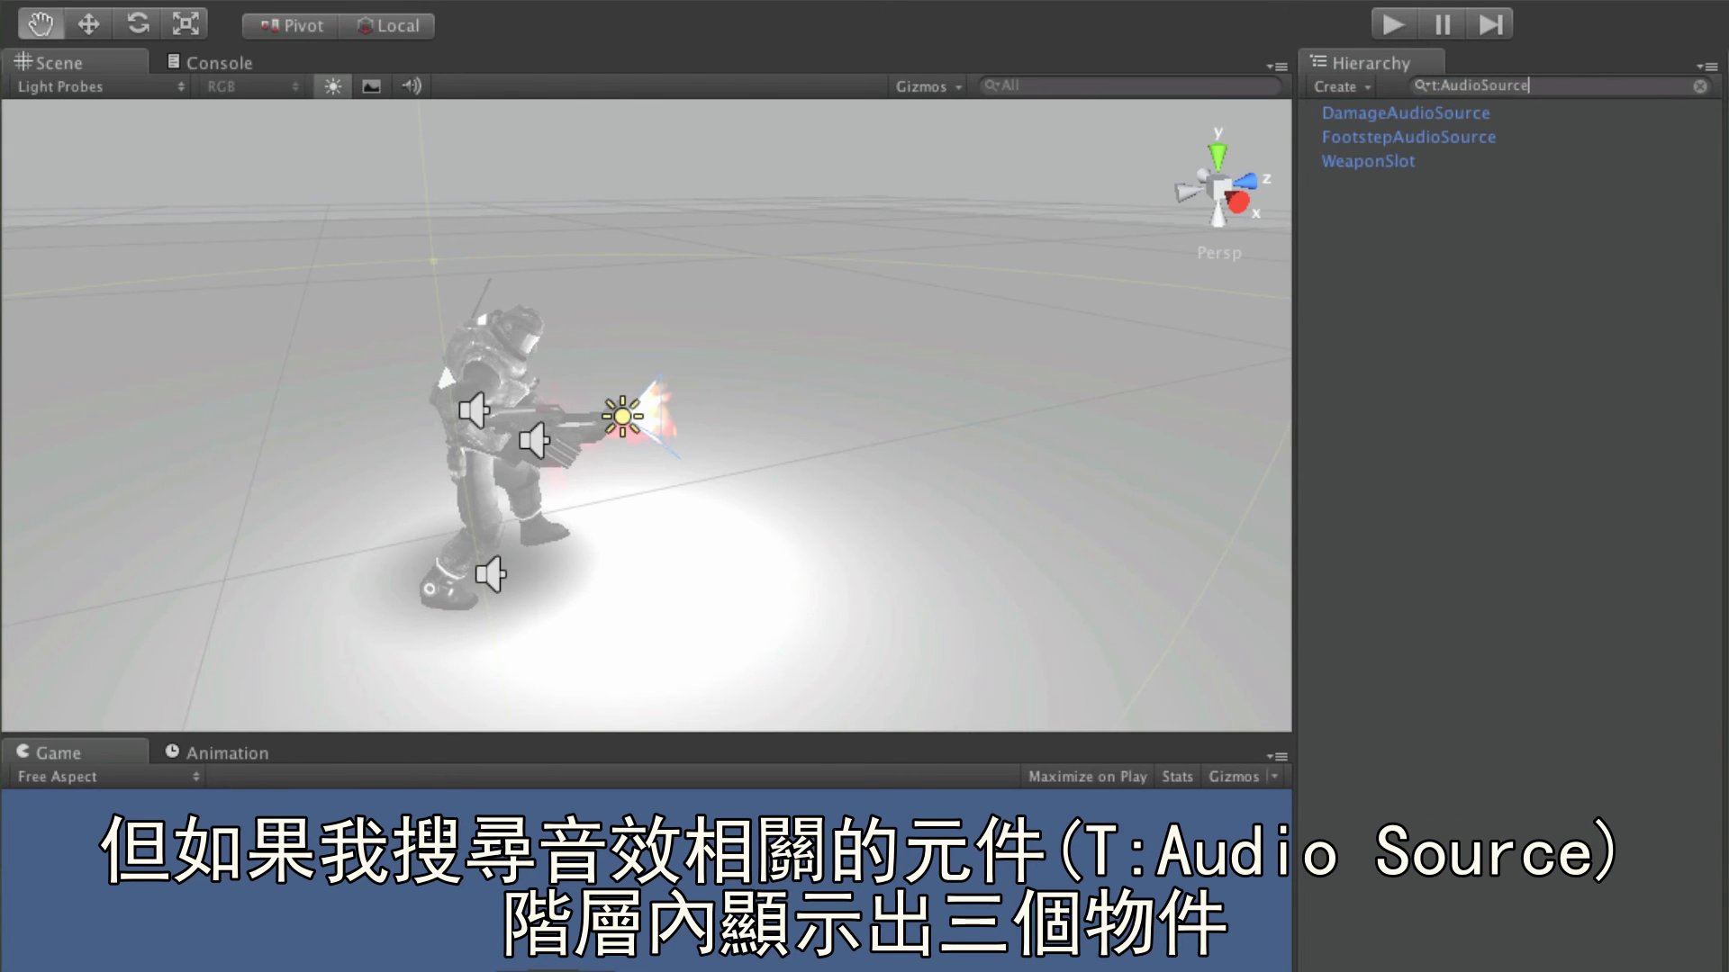
Go through the filtered audio objects and examine the Audio Source components of WeaponSlot and FootstepAudioSource
{"action": "key", "text": "Down"}
{"action": "key", "text": "Down"}
{"action": "key", "text": "Down"}
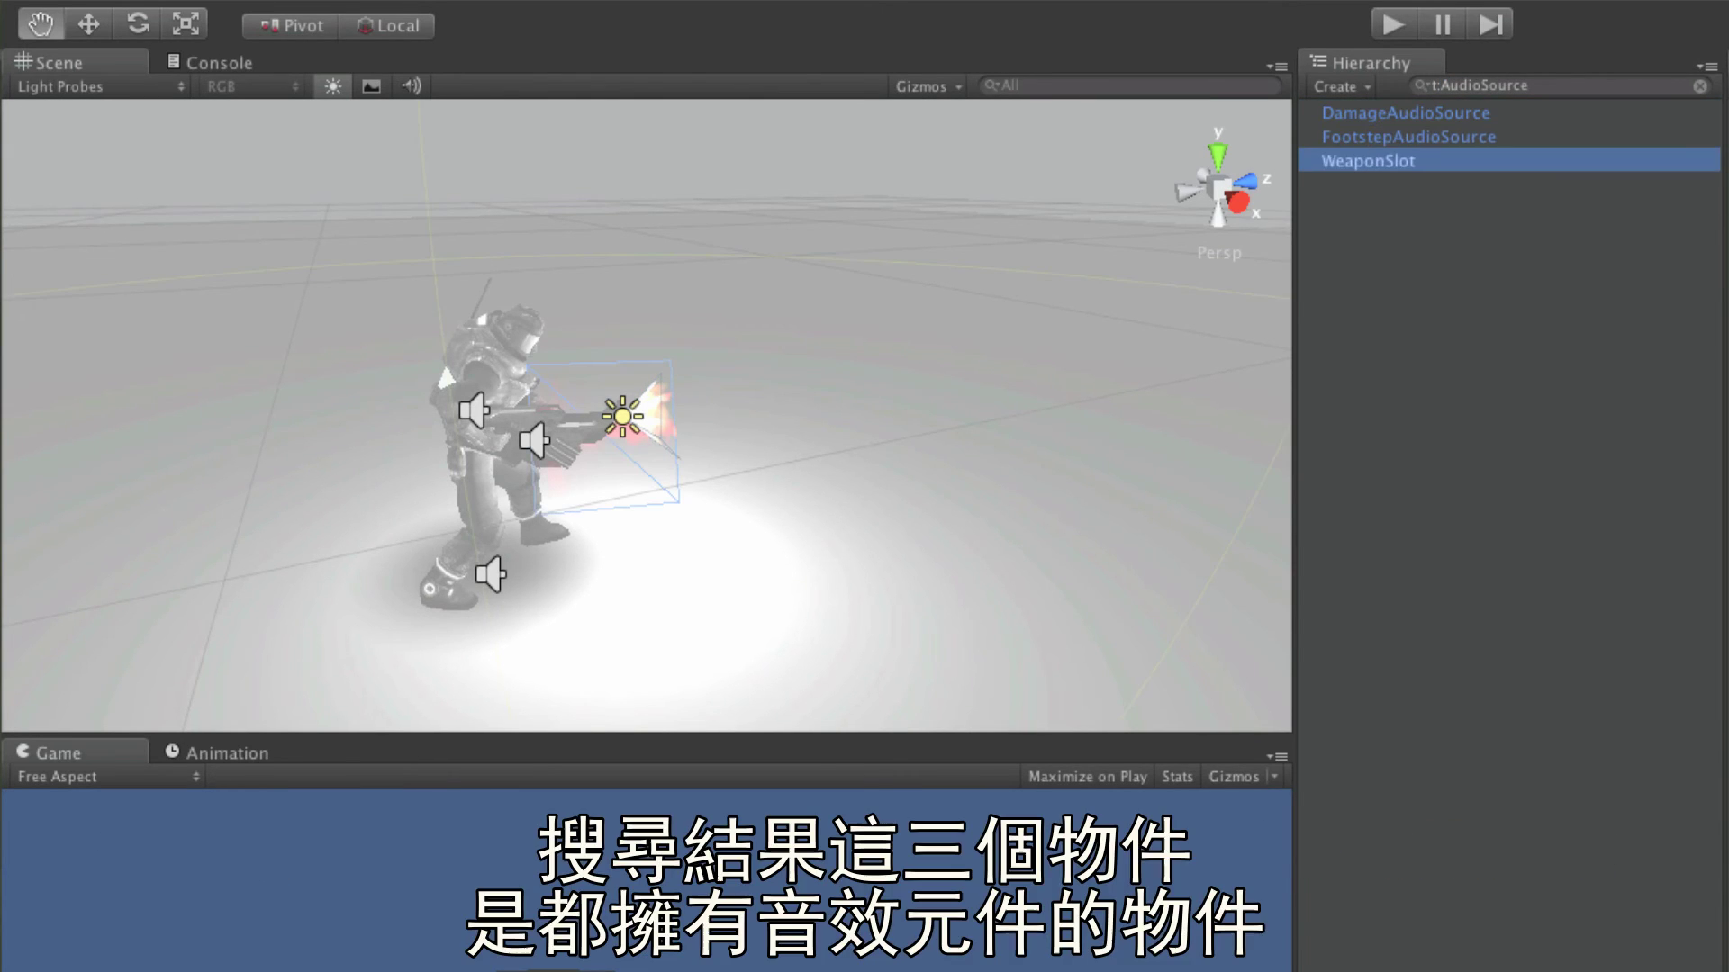
{"action": "key", "text": "Up"}
{"action": "key", "text": "Up"}
{"action": "key", "text": "Down"}
{"action": "key", "text": "Down"}
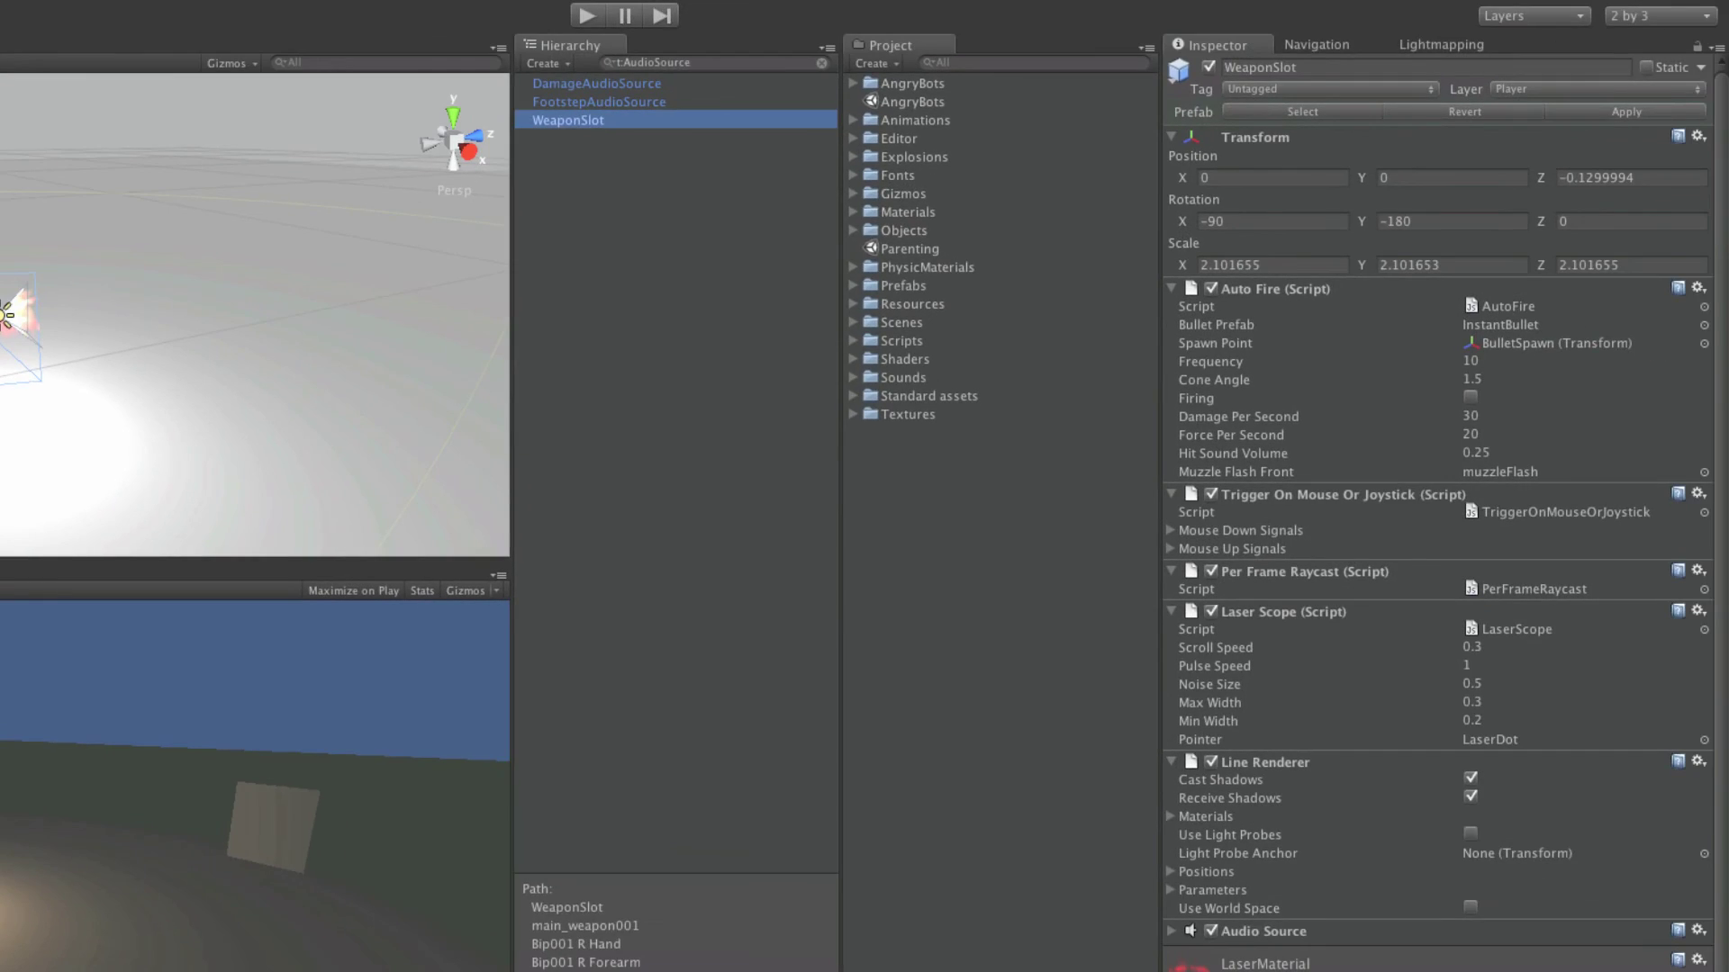
{"action": "left_click", "coordinate": [1173, 931]}
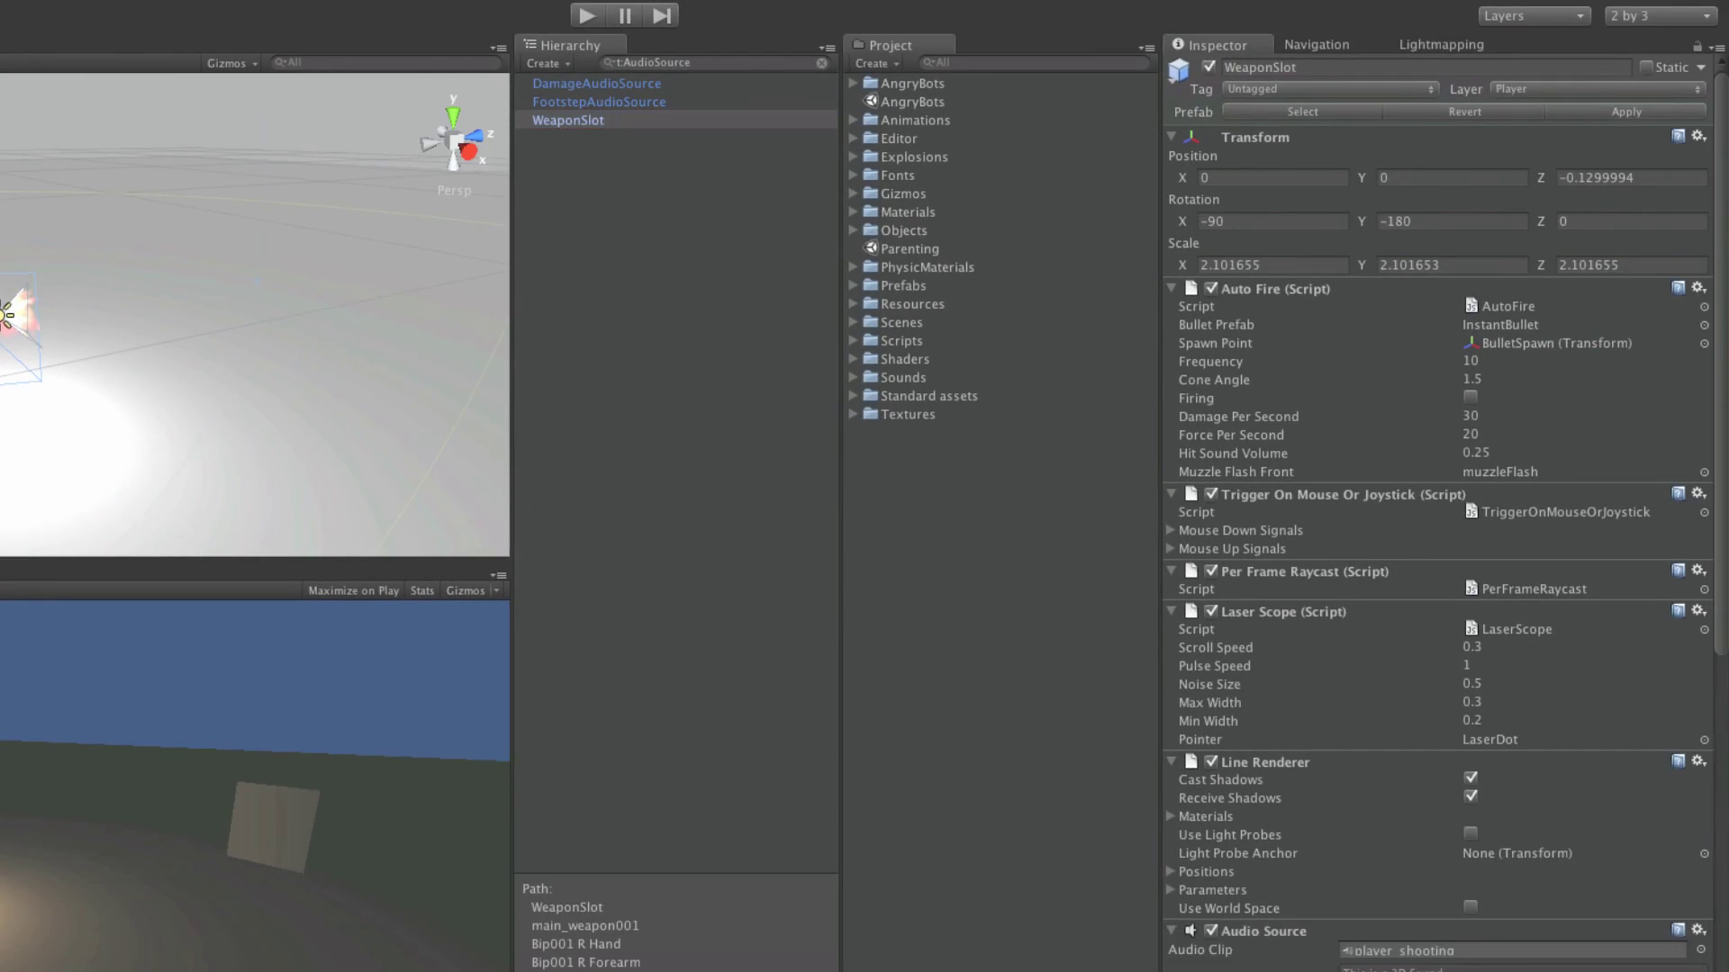
{"action": "left_click", "coordinate": [599, 102]}
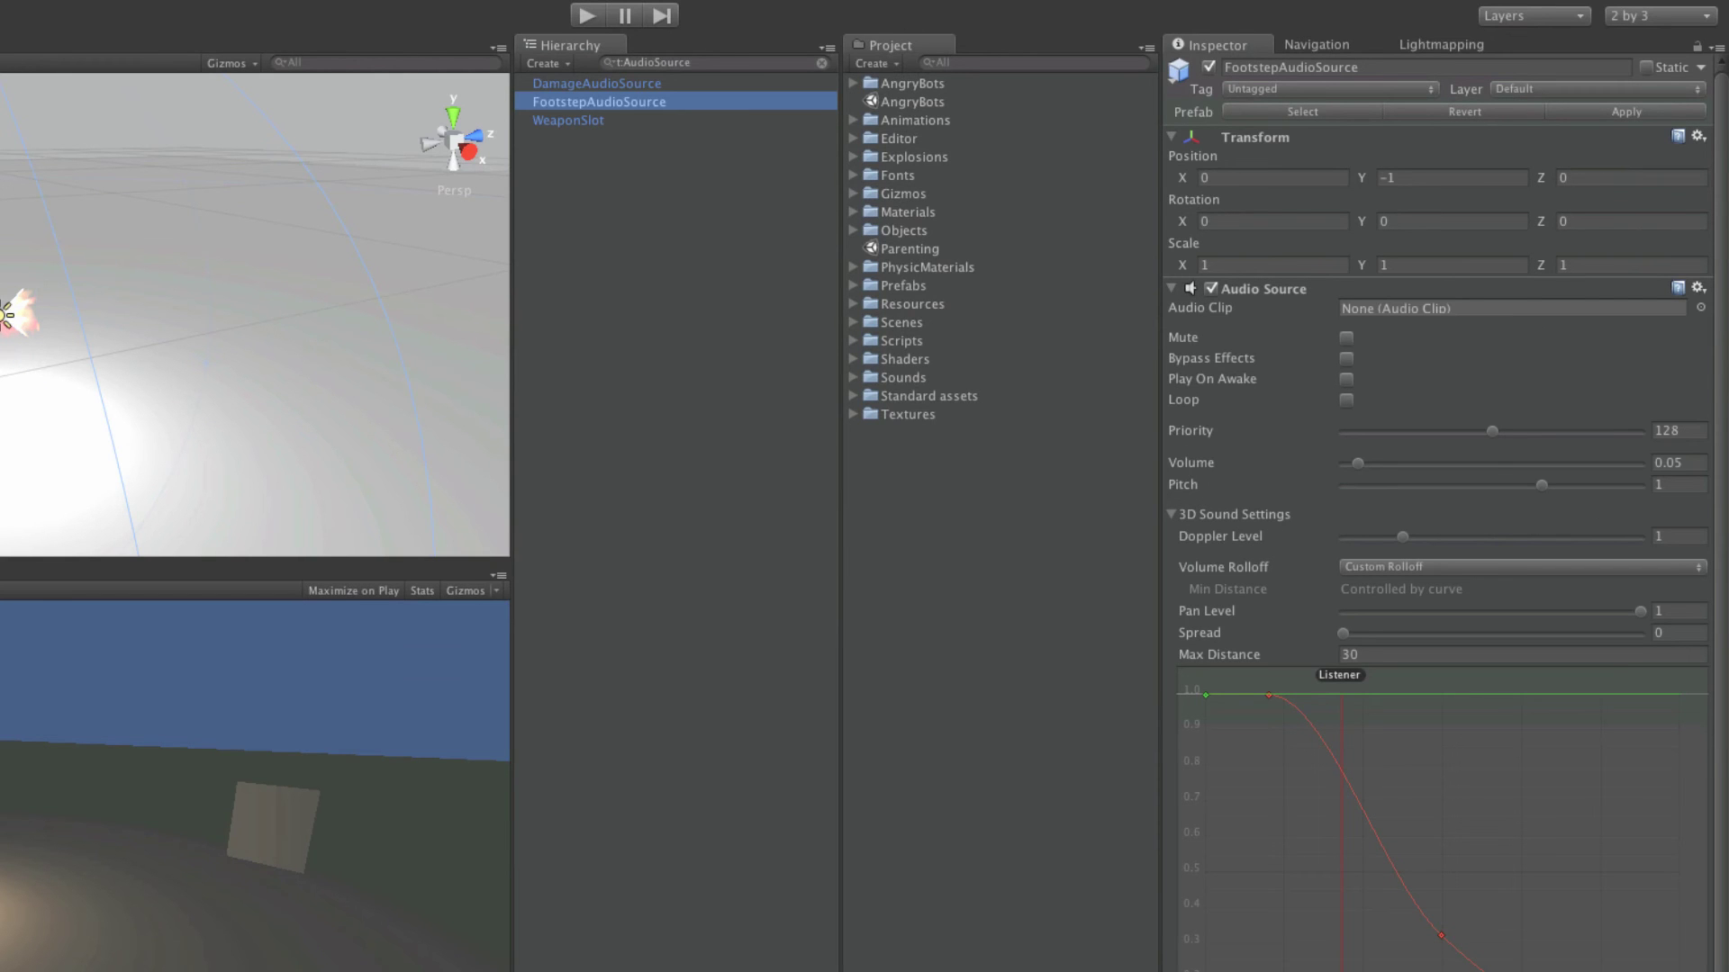
Select DamageAudioSource and clear the search filter to locate it in the full hierarchy
{"action": "left_click", "coordinate": [597, 84]}
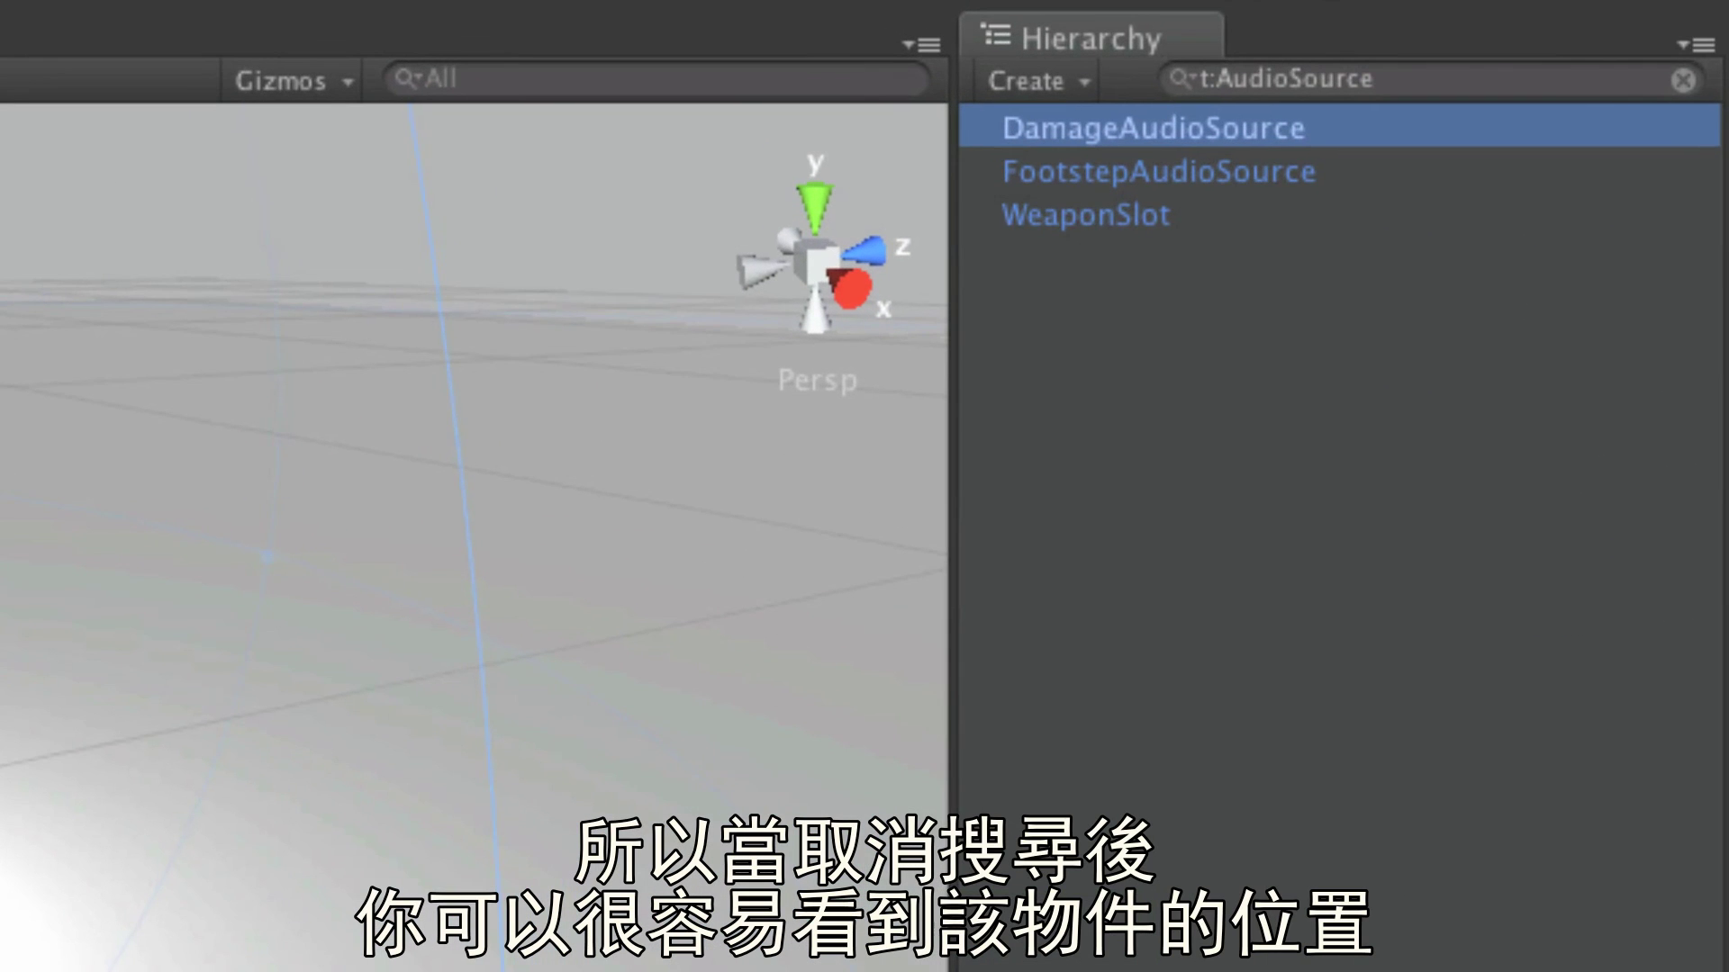
{"action": "left_click", "coordinate": [1682, 80]}
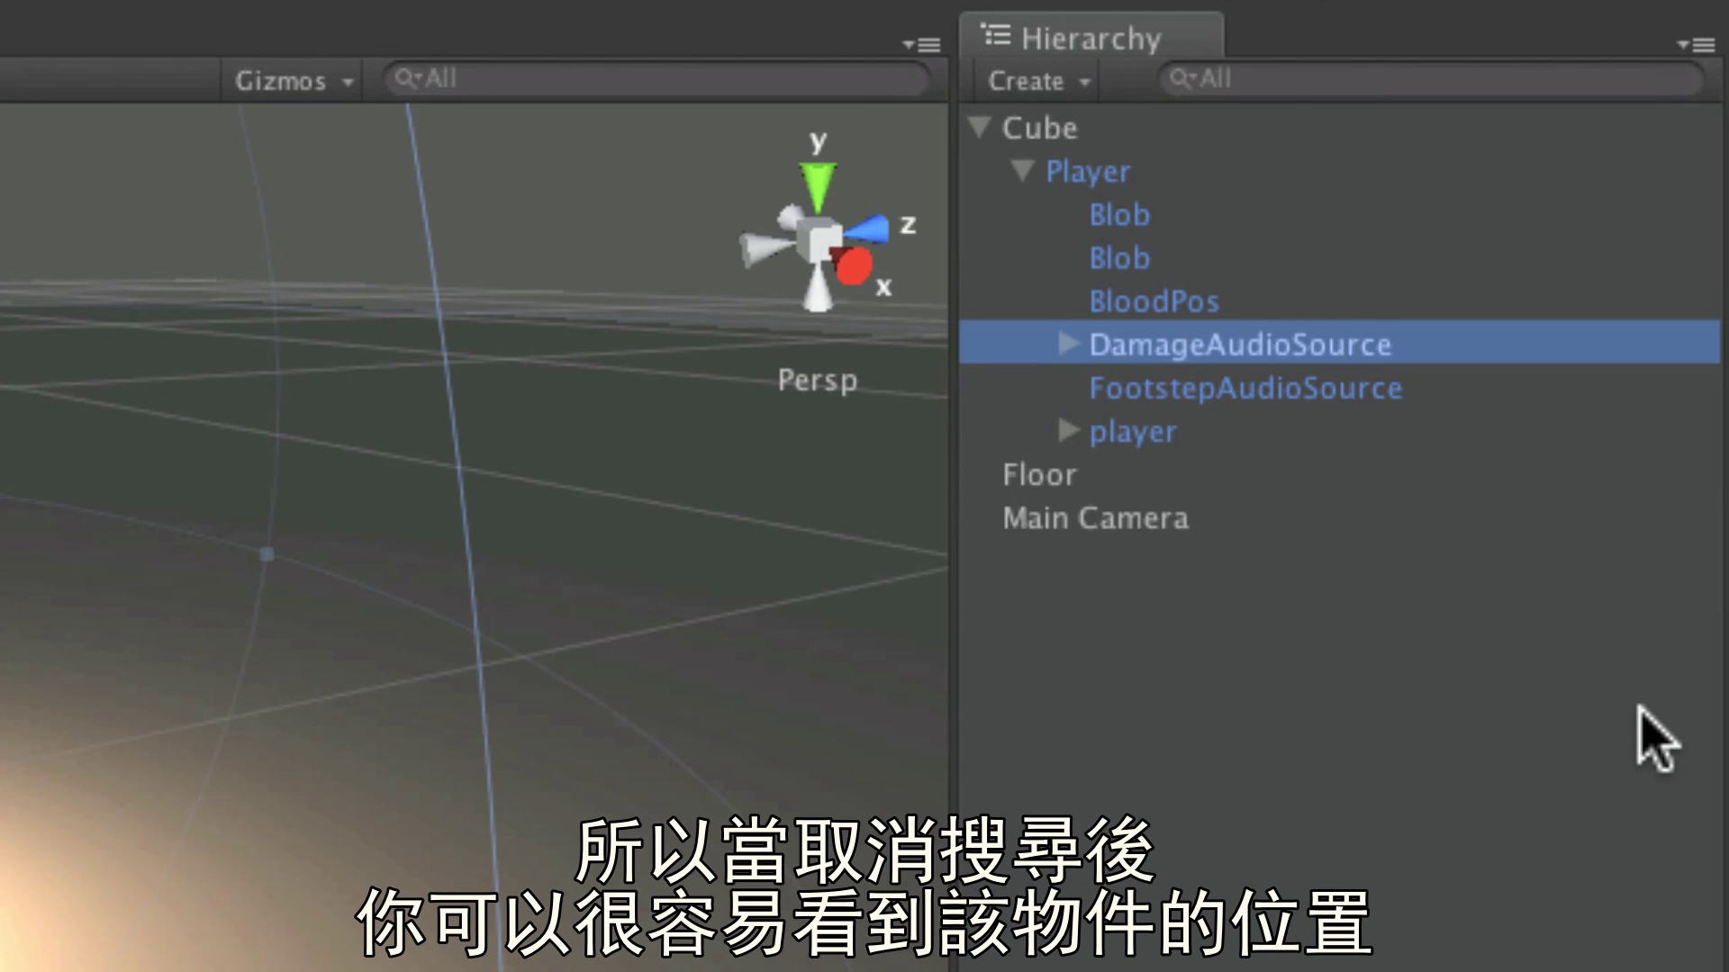